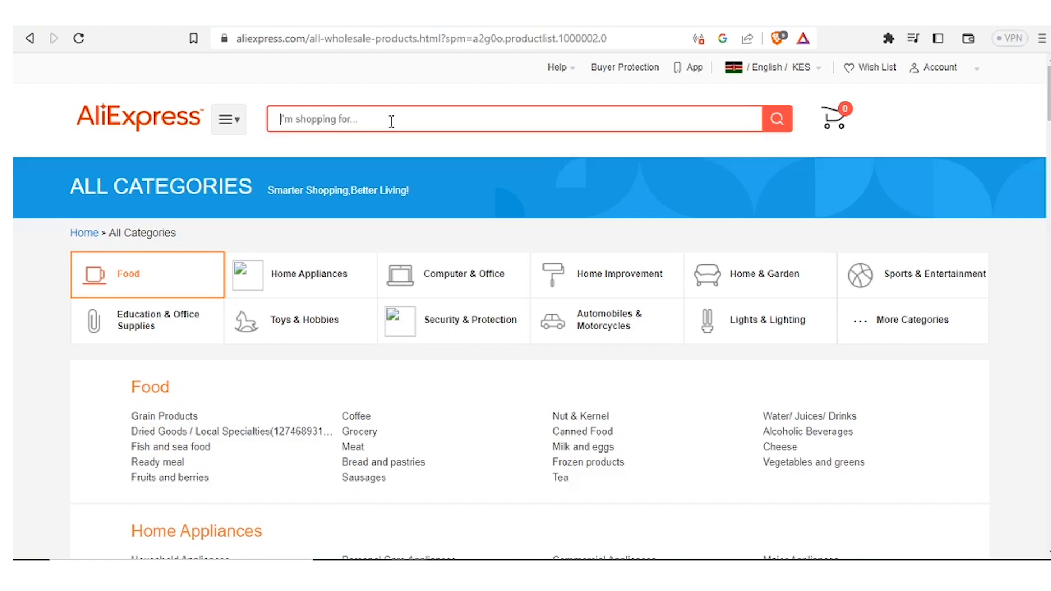
# Search the store for "women clothes 2023 summer"
pyautogui.write('women')
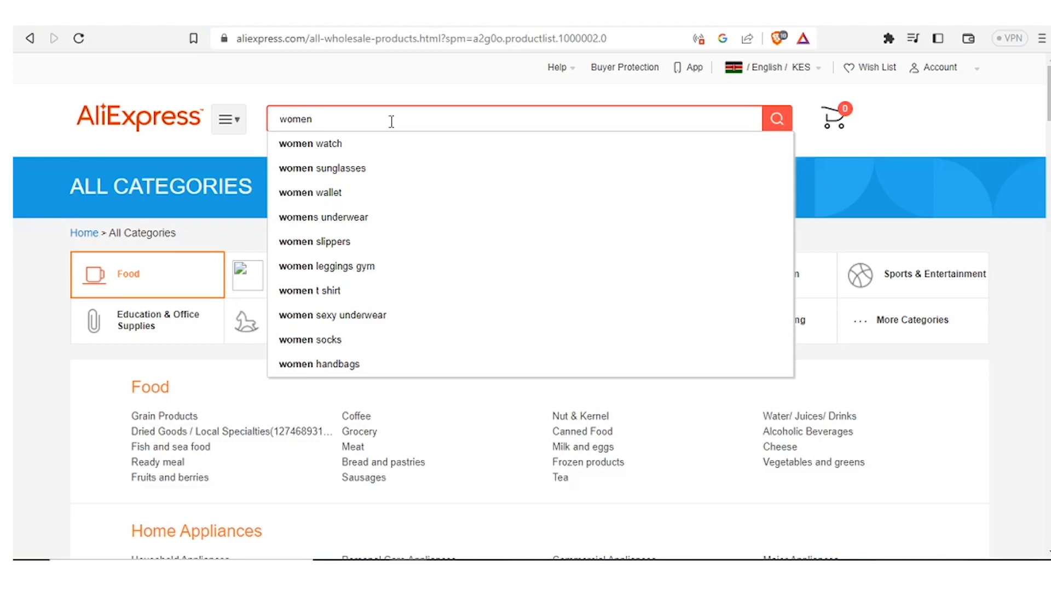
pyautogui.write(' clothes 2023 summer')
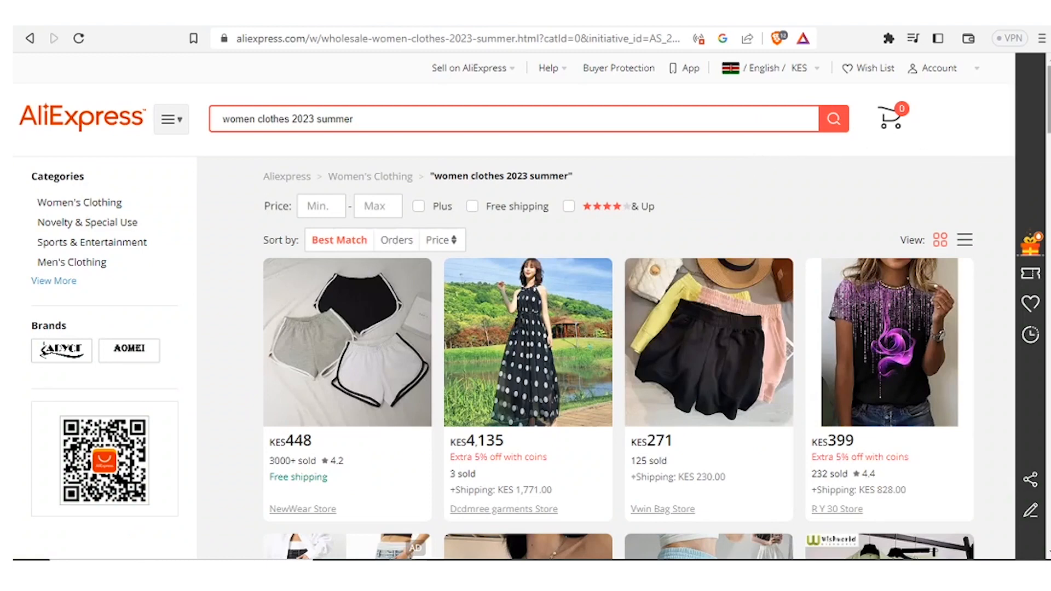
# Look through the summer clothing results, comparing prices, units sold, ratings and shipping costs
pyautogui.scroll(-2, 978, 157)
pyautogui.scroll(-1, 619, 340)
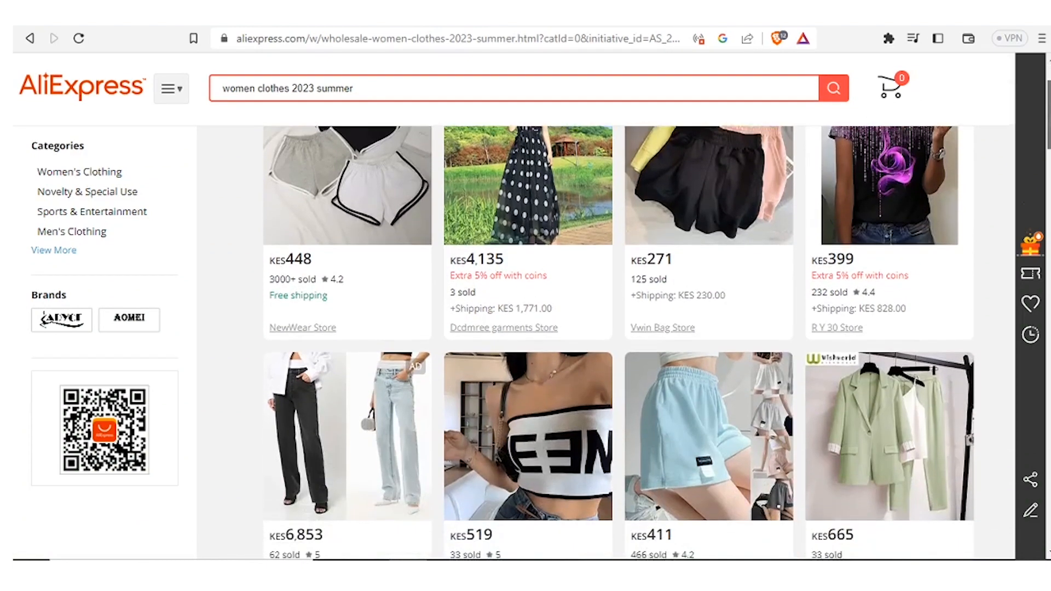
pyautogui.scroll(1, 619, 340)
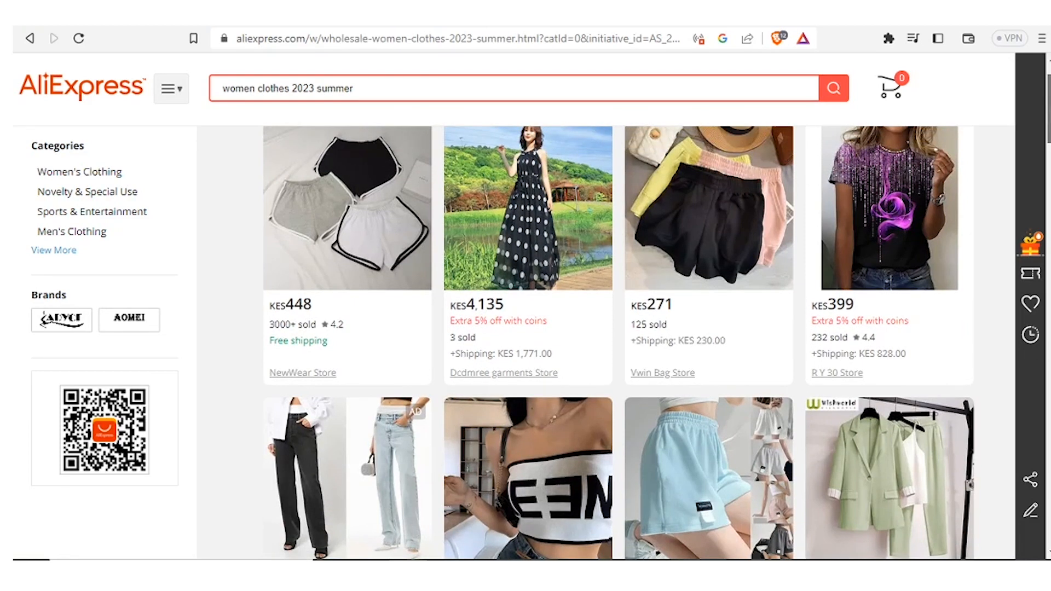
pyautogui.scroll(-5, 619, 340)
pyautogui.scroll(-8, 619, 339)
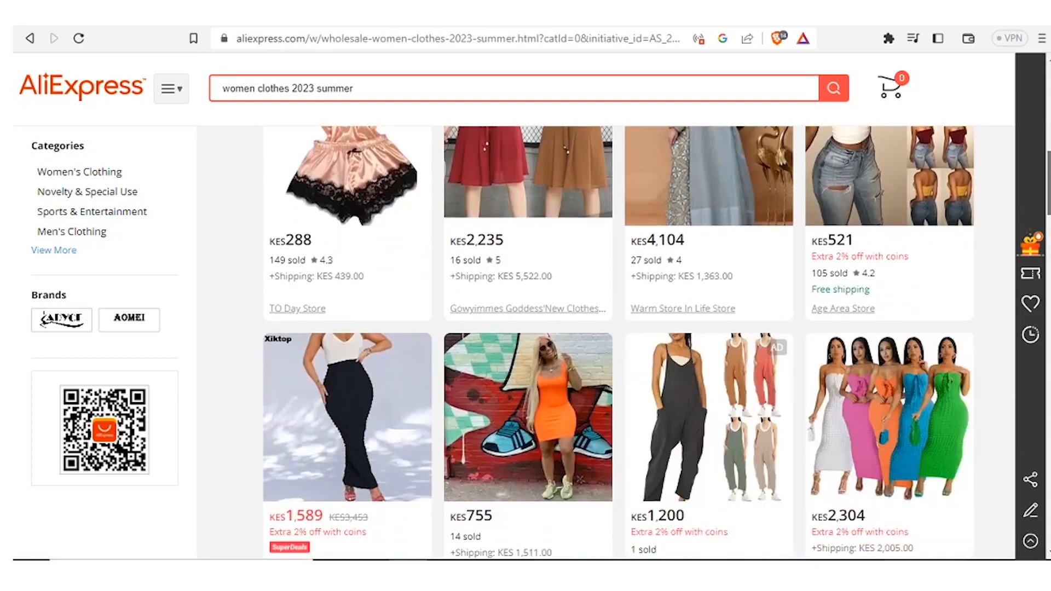
pyautogui.scroll(-3, 619, 339)
pyautogui.scroll(1, 619, 339)
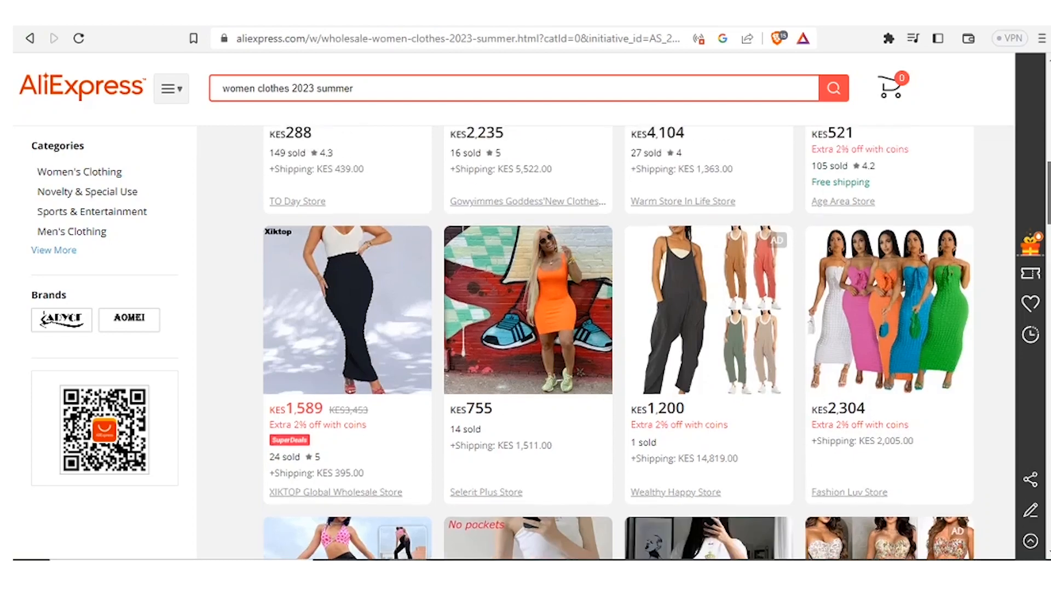
pyautogui.scroll(10, 619, 340)
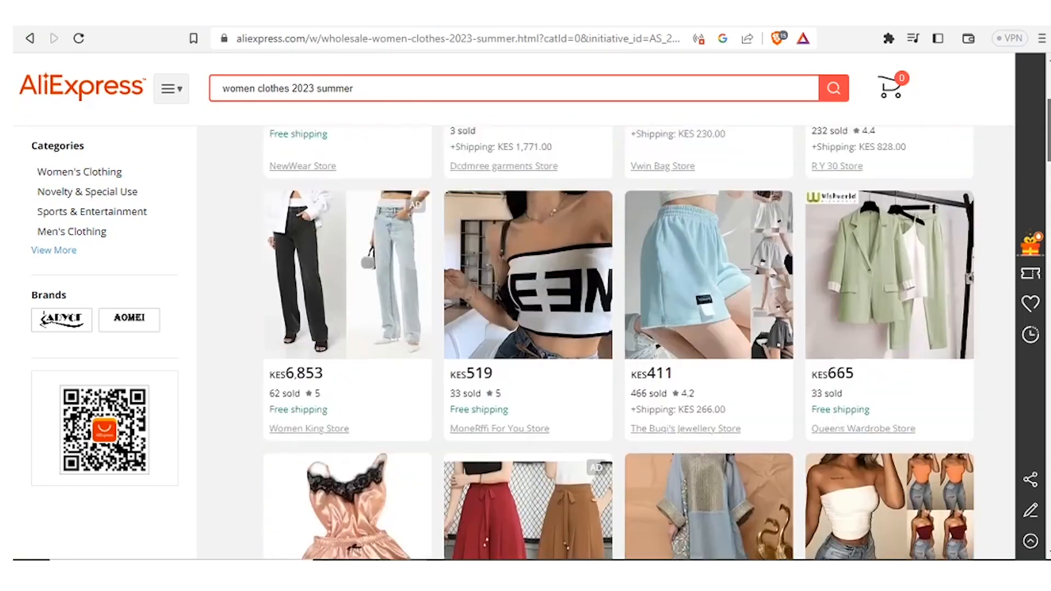
pyautogui.scroll(7, 988, 130)
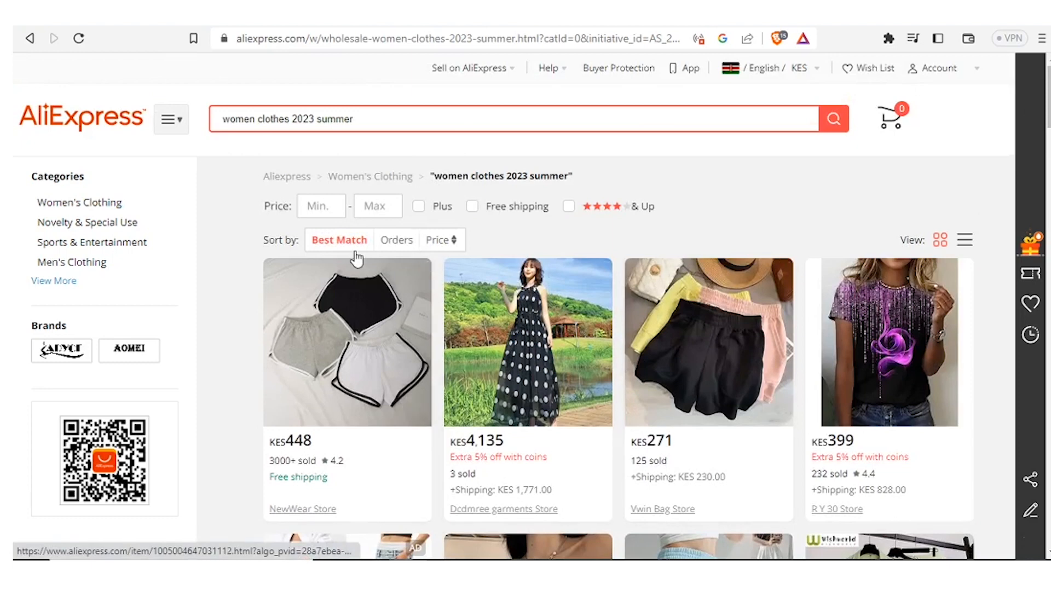
# Sort the clothing results by Orders and limit them to items with free shipping
pyautogui.click(396, 241)
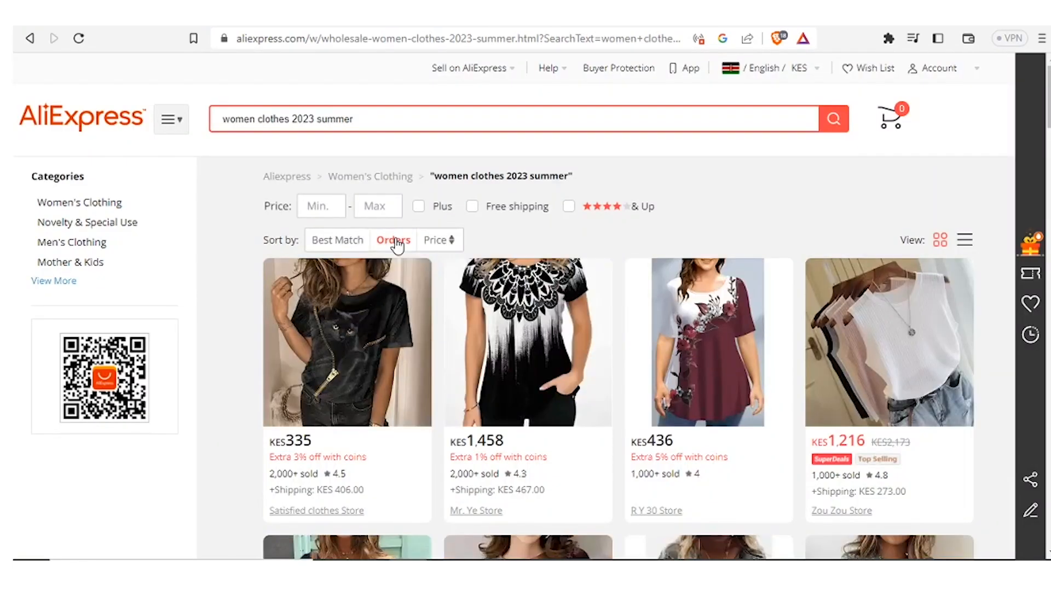
pyautogui.click(472, 206)
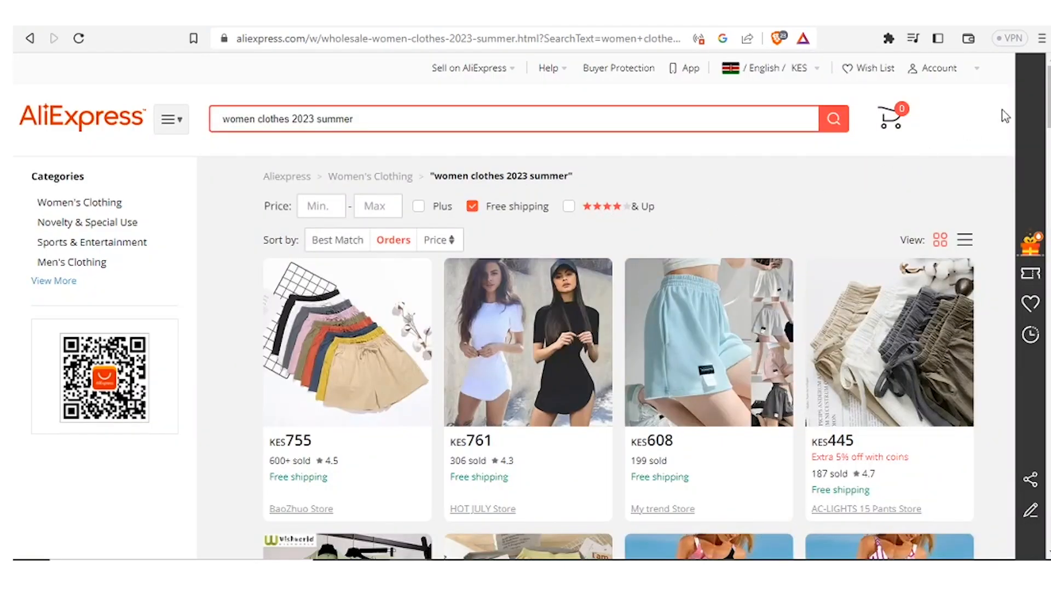
# Review the free-shipping results and open the BaoZhuo Store listing for the multicolour drawstring shorts
pyautogui.scroll(-2, 1047, 99)
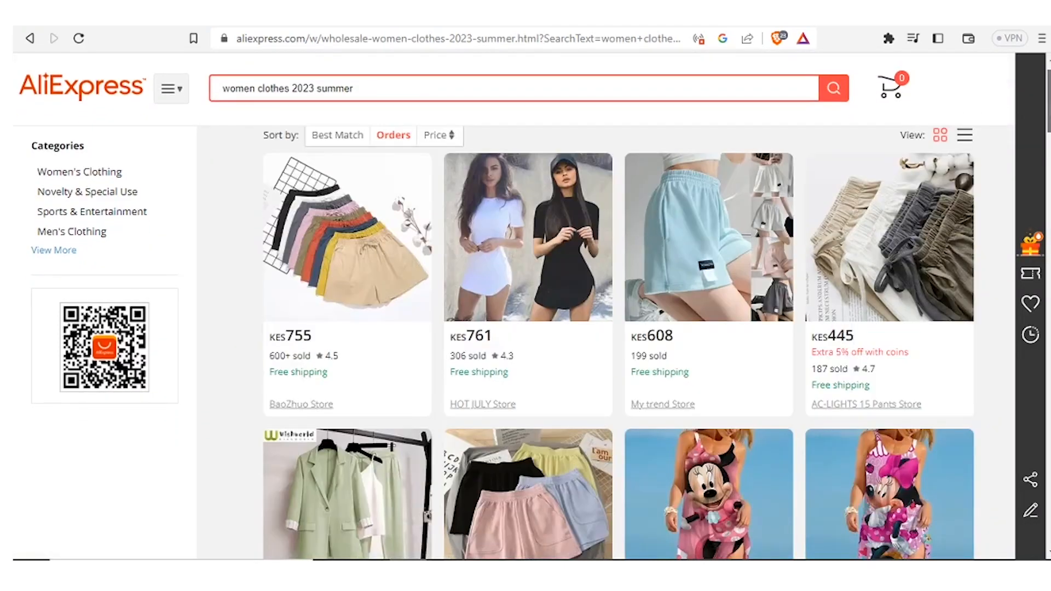
pyautogui.moveTo(1049, 101); pyautogui.dragTo(1049, 102)
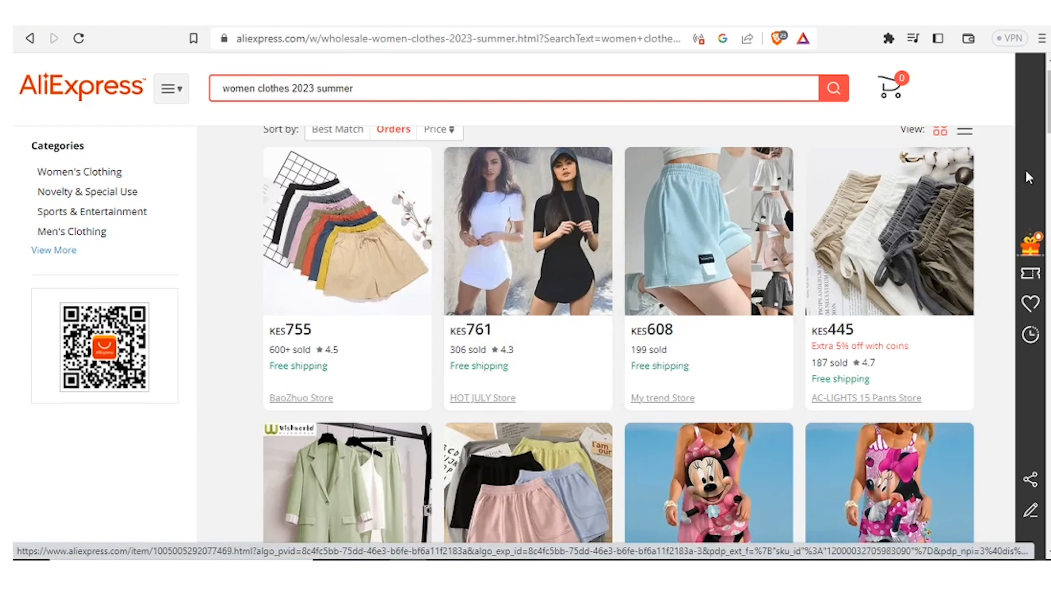
pyautogui.scroll(-5, 619, 340)
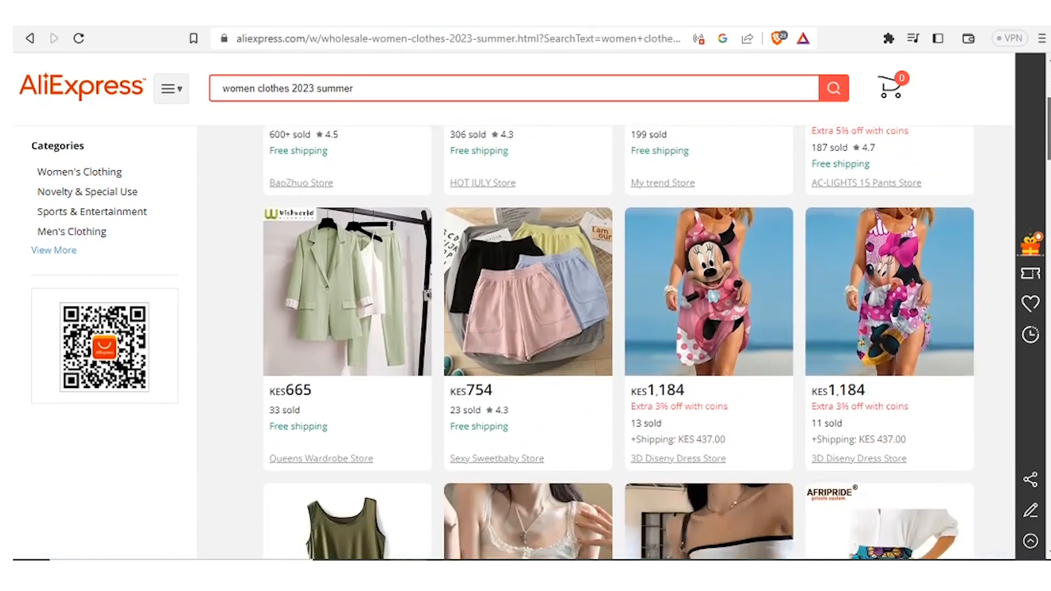
pyautogui.scroll(-3, 619, 339)
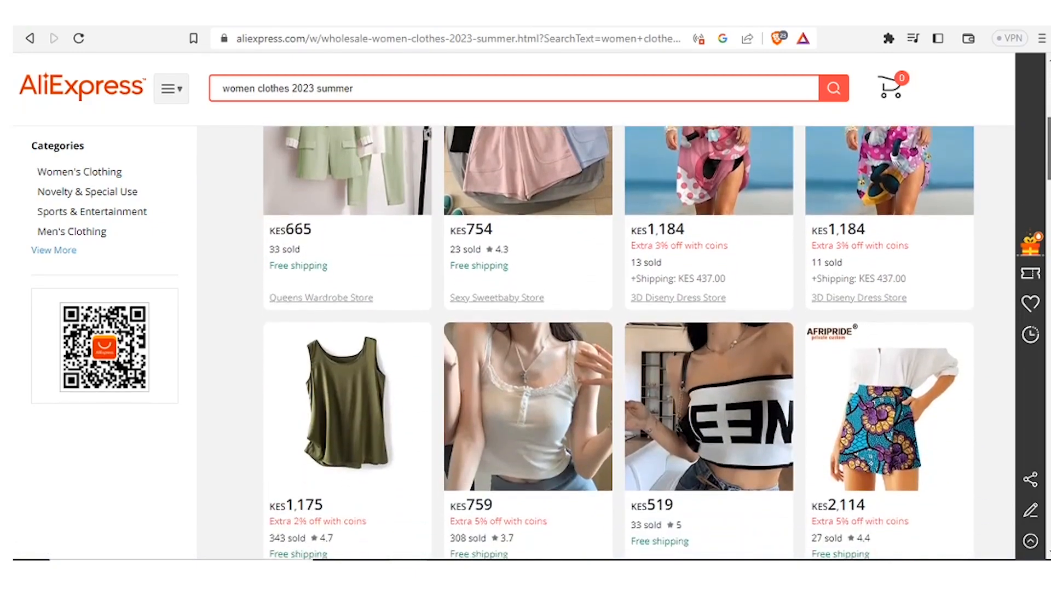
pyautogui.scroll(-1, 619, 340)
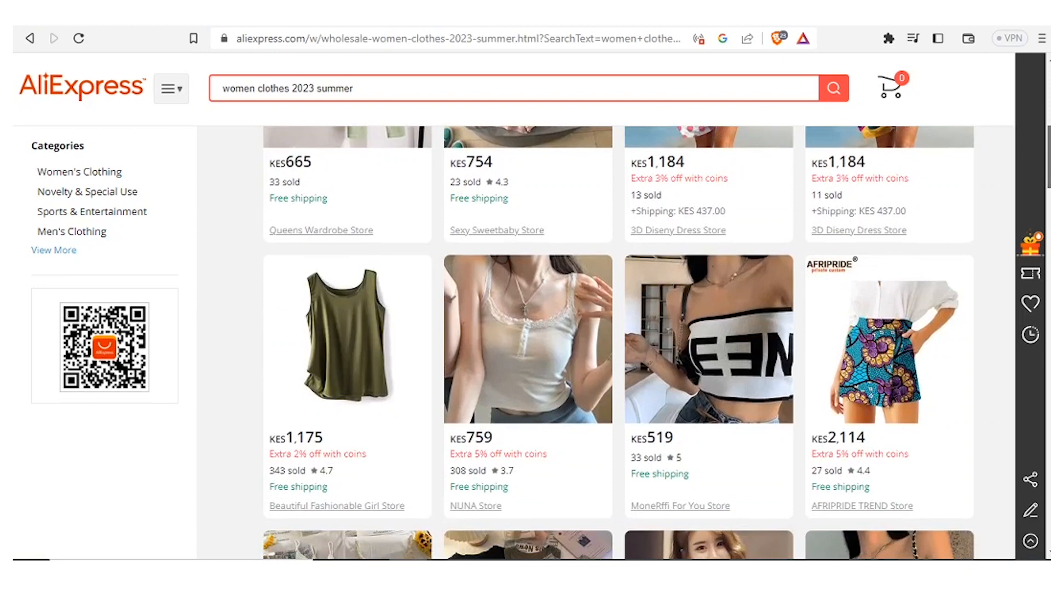
pyautogui.scroll(2, 619, 339)
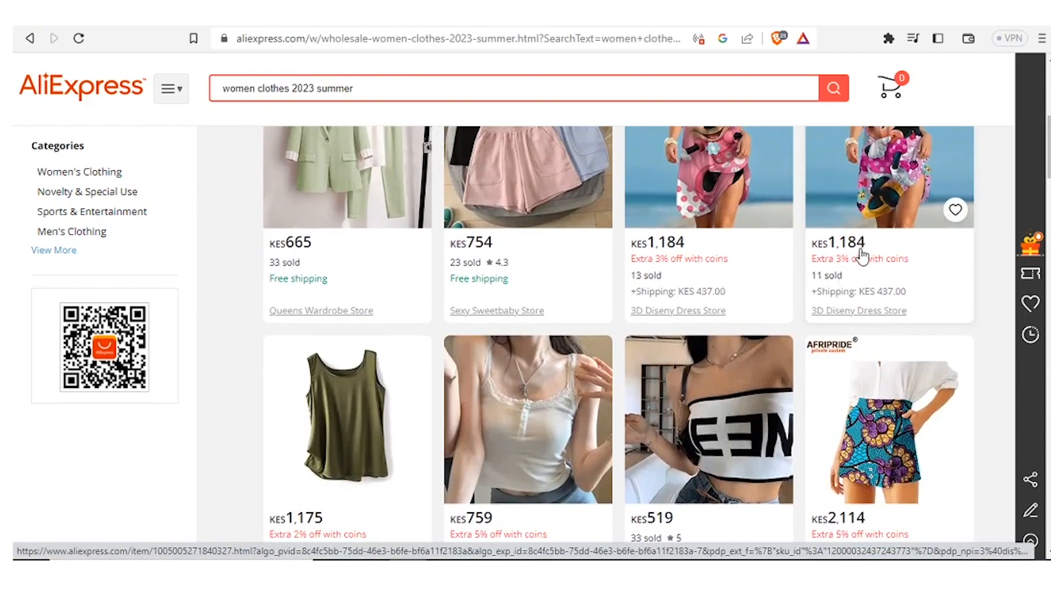
pyautogui.moveTo(1048, 141); pyautogui.dragTo(1048, 91)
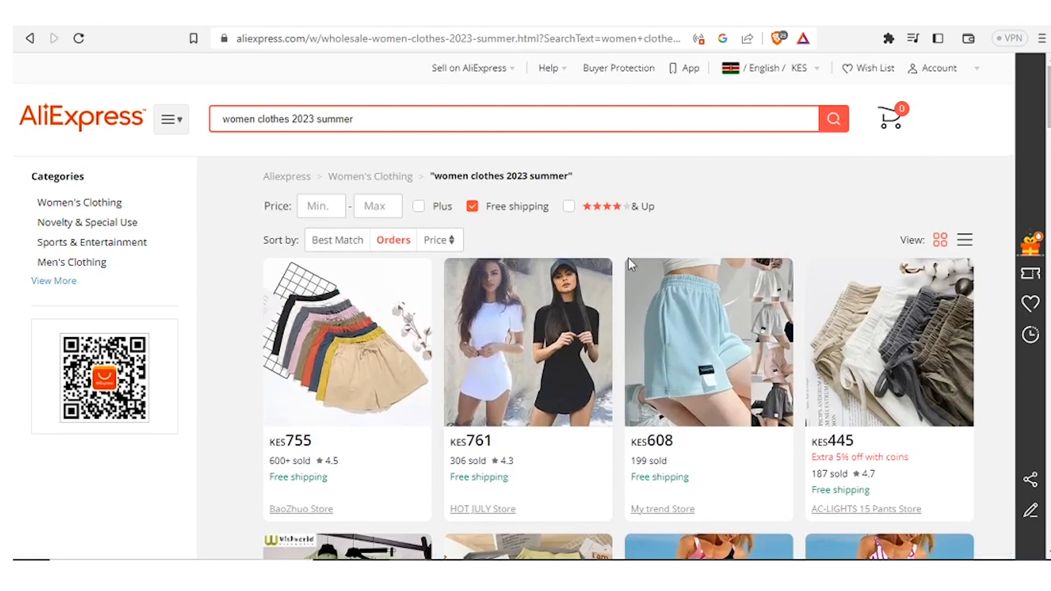
pyautogui.click(354, 357)
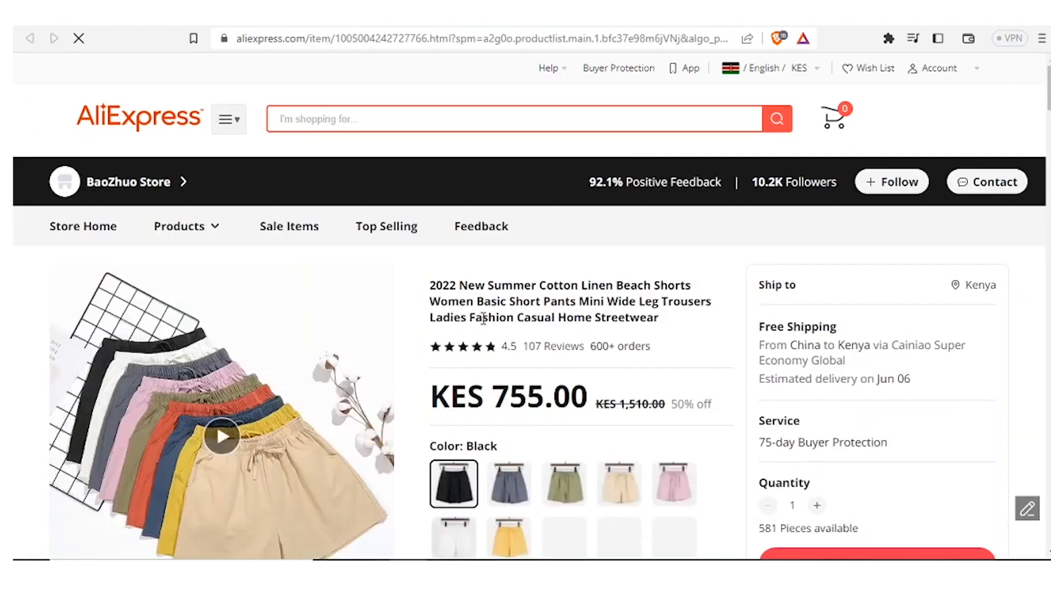
# Preview a few seconds of the shorts' product video, pause it, and select the Gray colour option
pyautogui.scroll(-3, 484, 318)
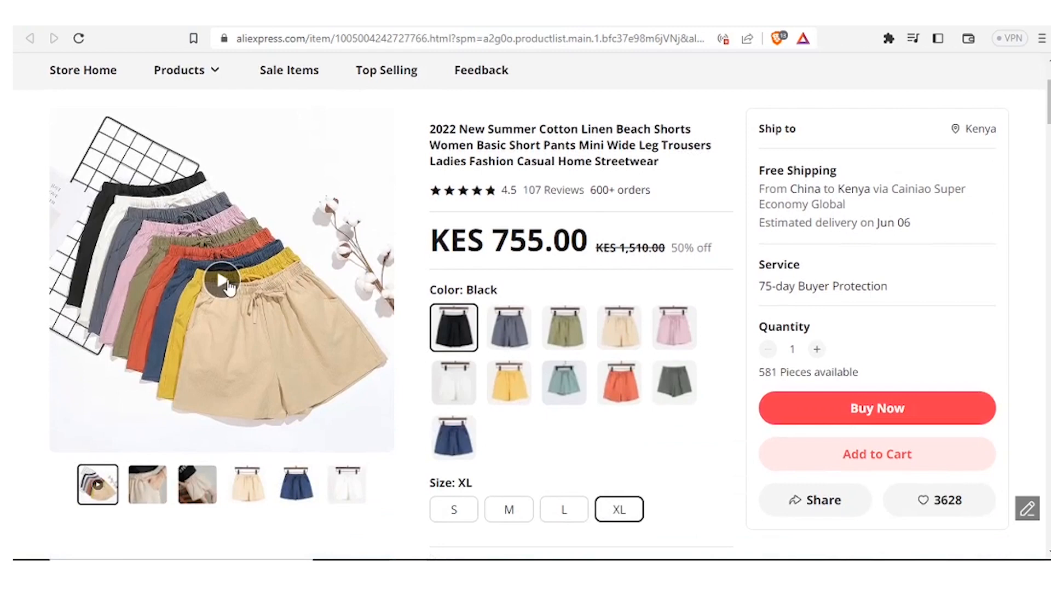
pyautogui.click(228, 282)
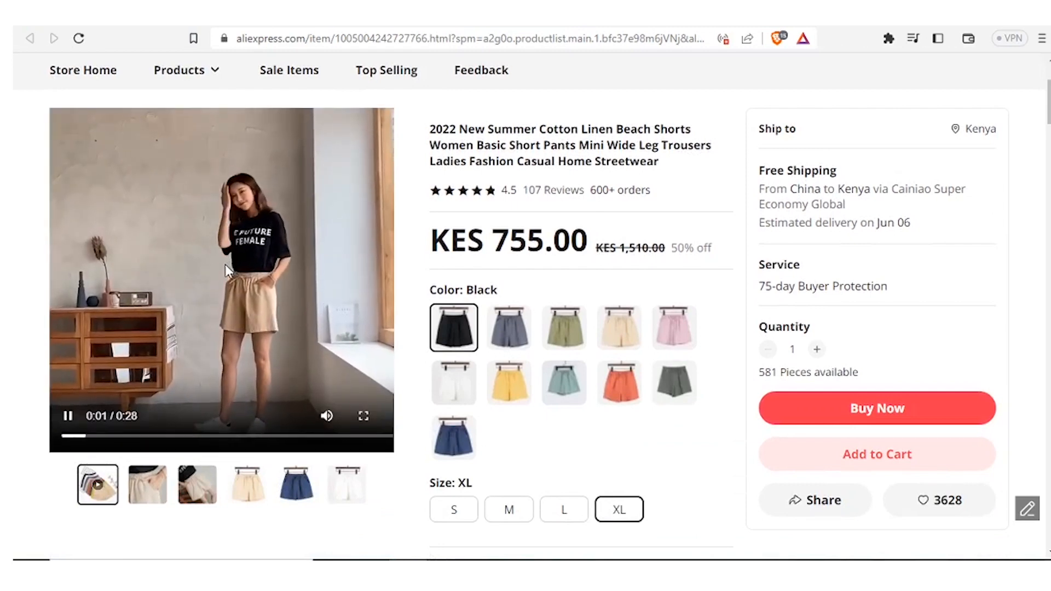
pyautogui.click(68, 417)
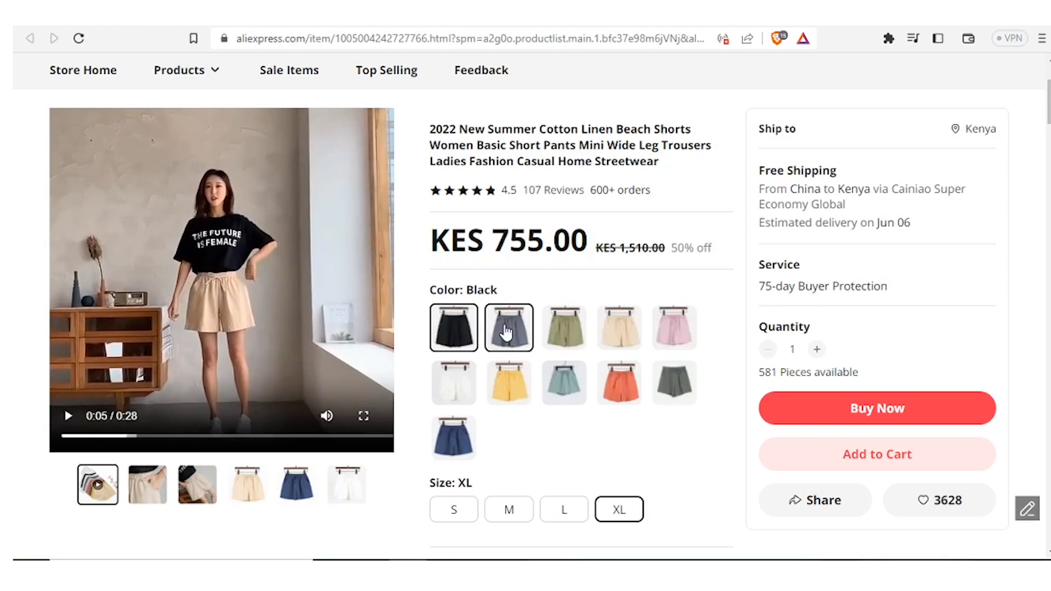
pyautogui.click(506, 333)
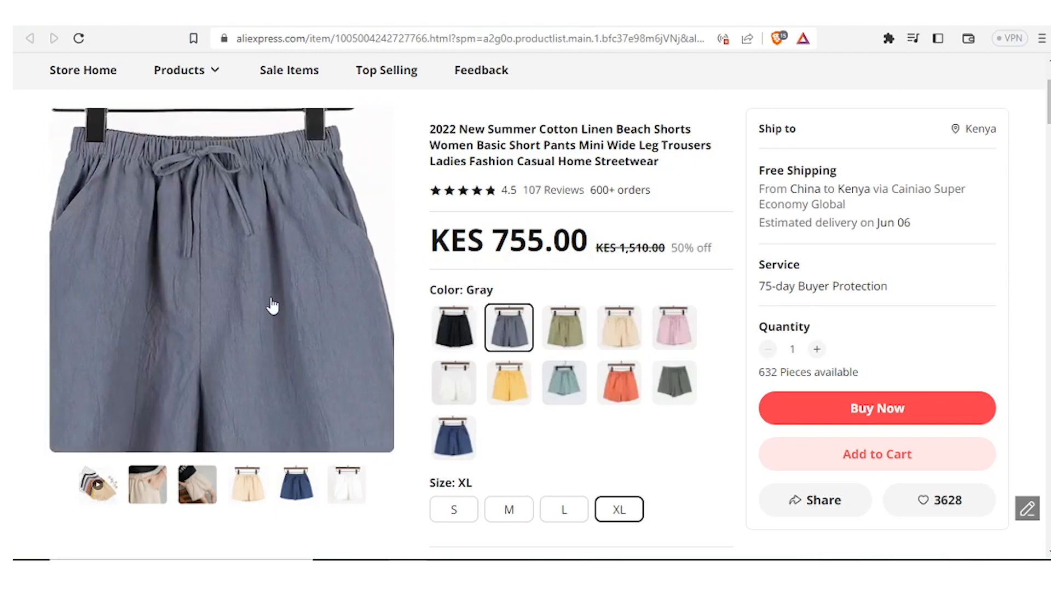
pyautogui.rightClick(272, 301)
pyautogui.click(271, 301)
pyautogui.rightClick(272, 300)
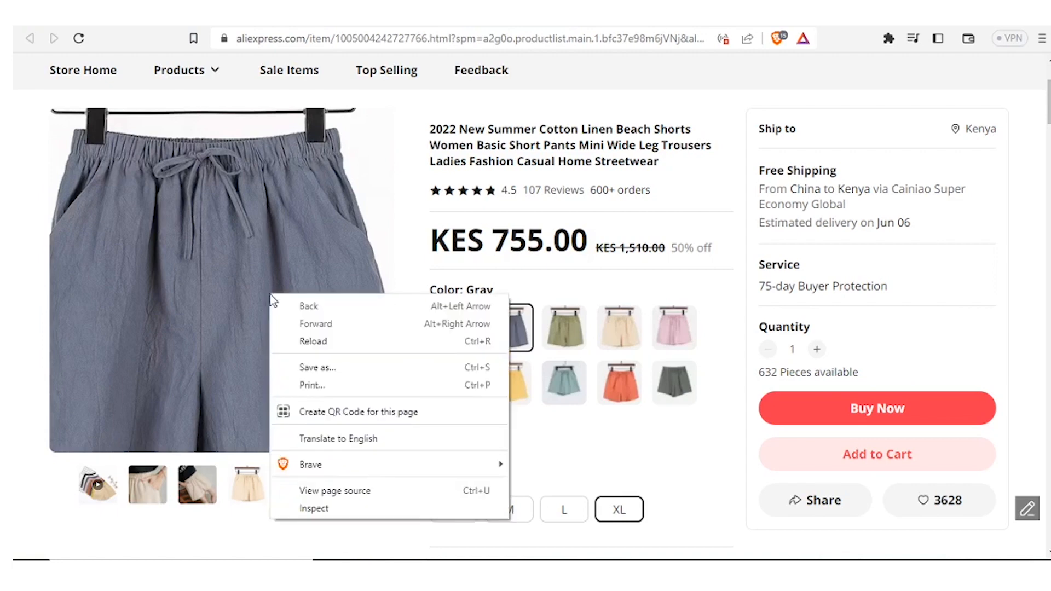
pyautogui.click(318, 367)
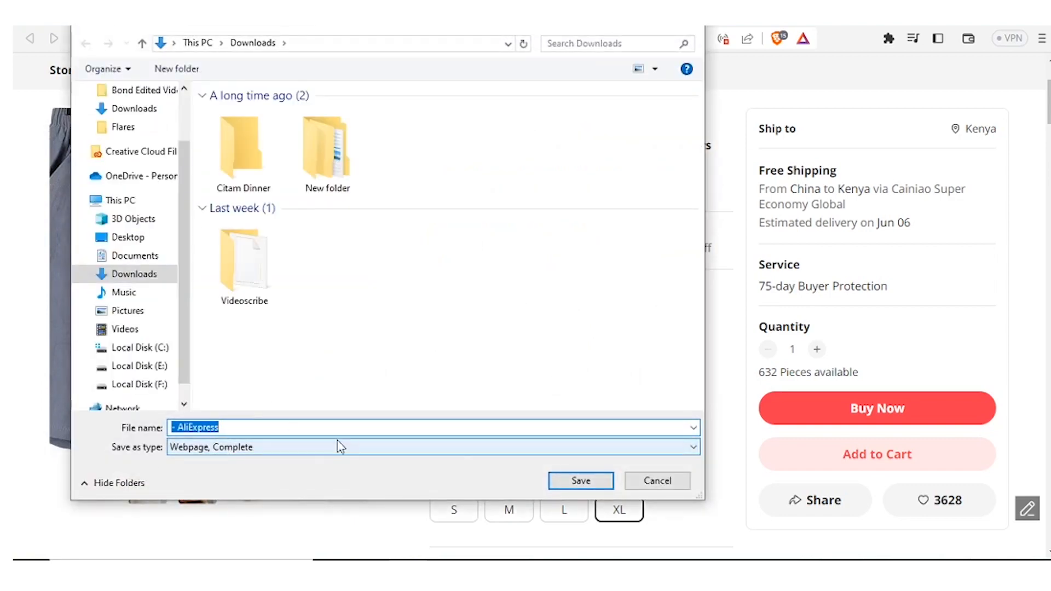
pyautogui.click(647, 484)
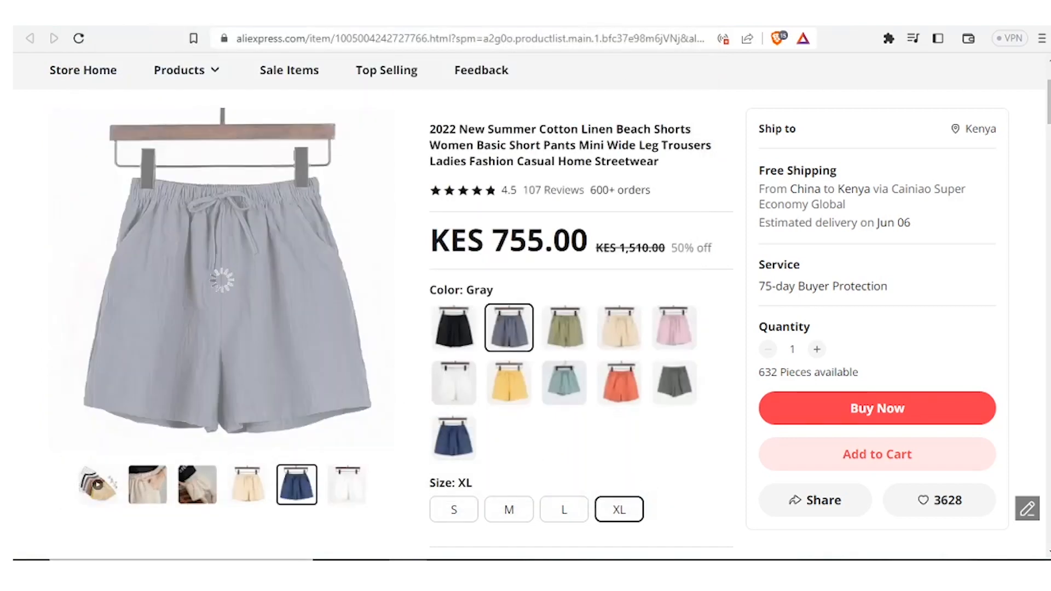
# Display the navy blue shorts photo in the product gallery and capture the whole image with a new snip in Snipping Tool
pyautogui.click(219, 573)
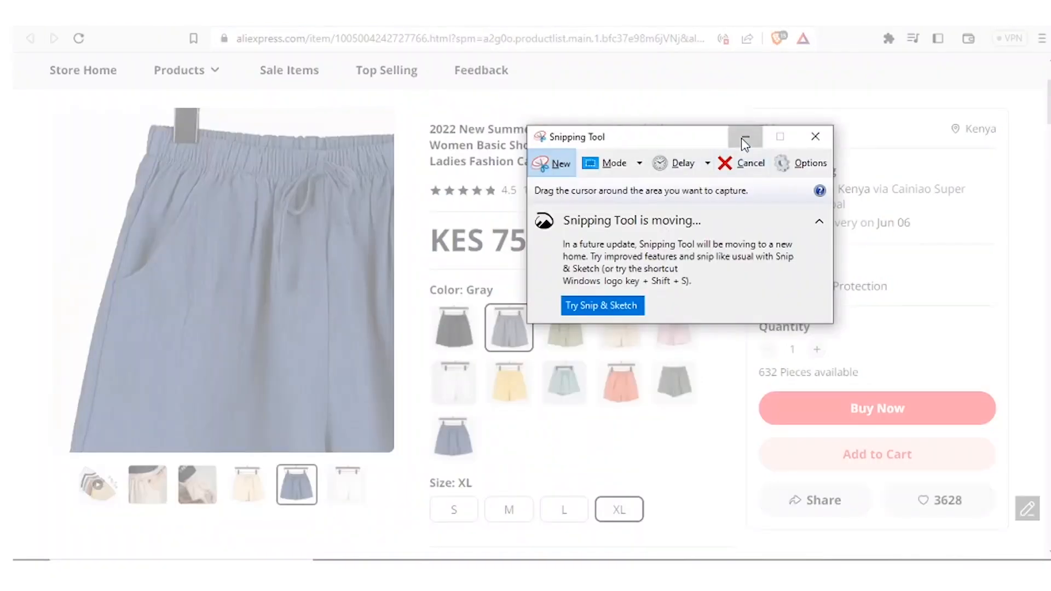
pyautogui.click(742, 136)
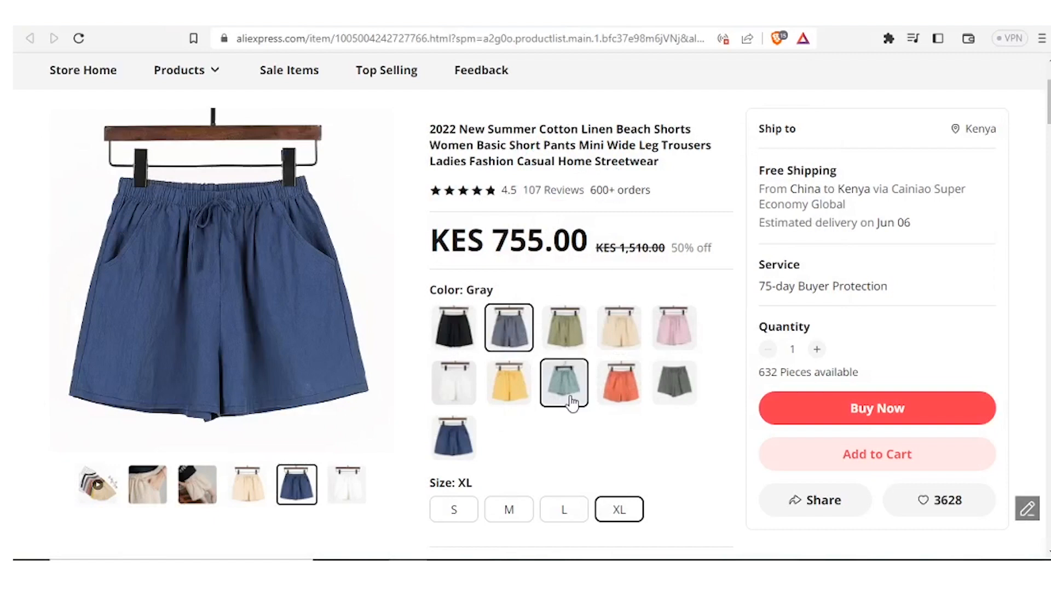
pyautogui.click(483, 569)
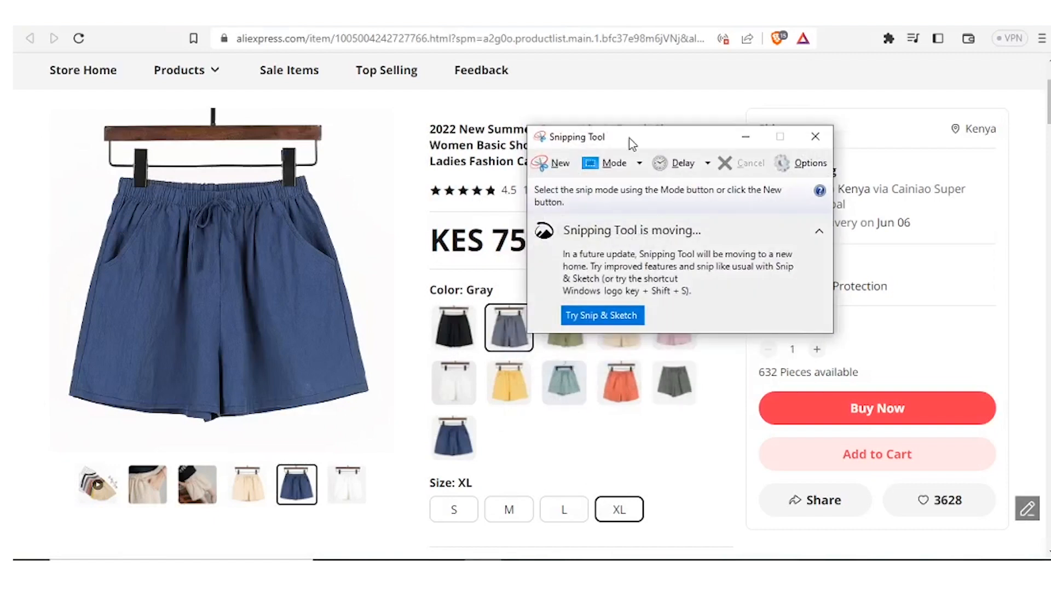
pyautogui.click(569, 167)
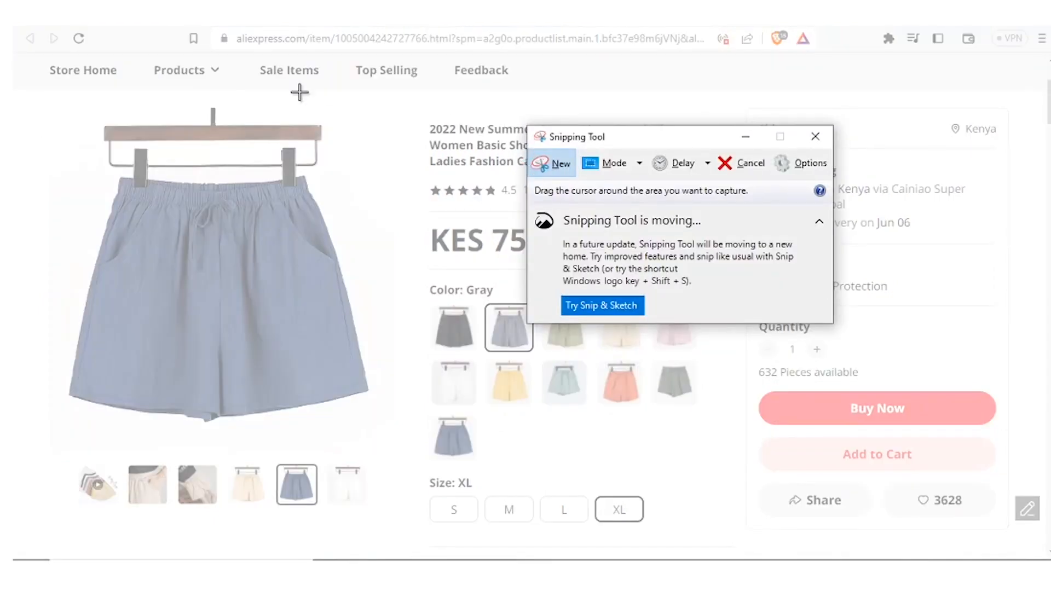
pyautogui.moveTo(56, 93); pyautogui.dragTo(386, 432)
# Save the shorts snip as a PNG named "Short 1" in the Downloads folder and put the snip window away
pyautogui.click(31, 32)
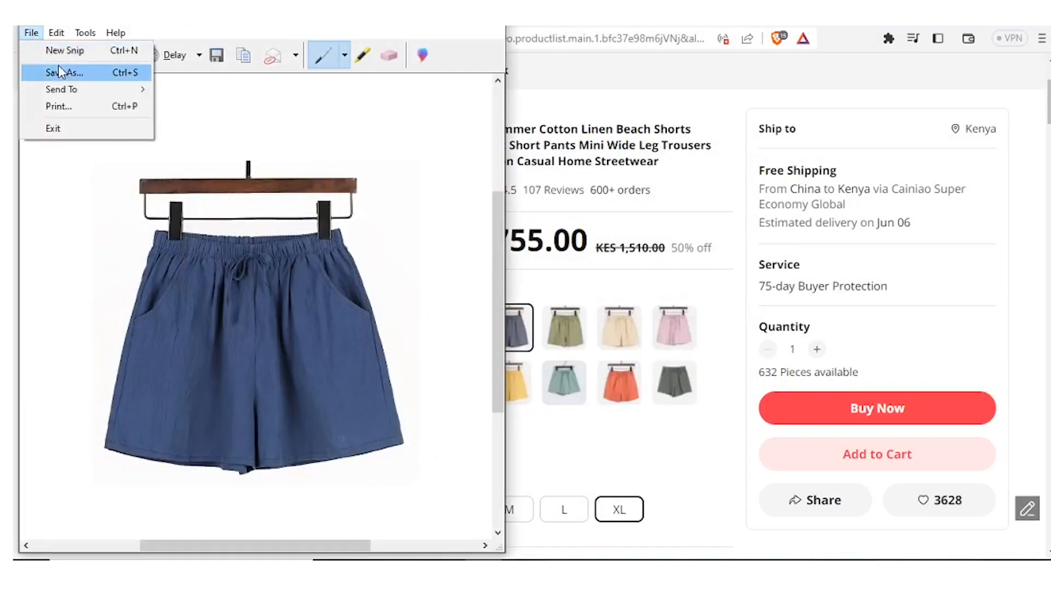
pyautogui.click(61, 72)
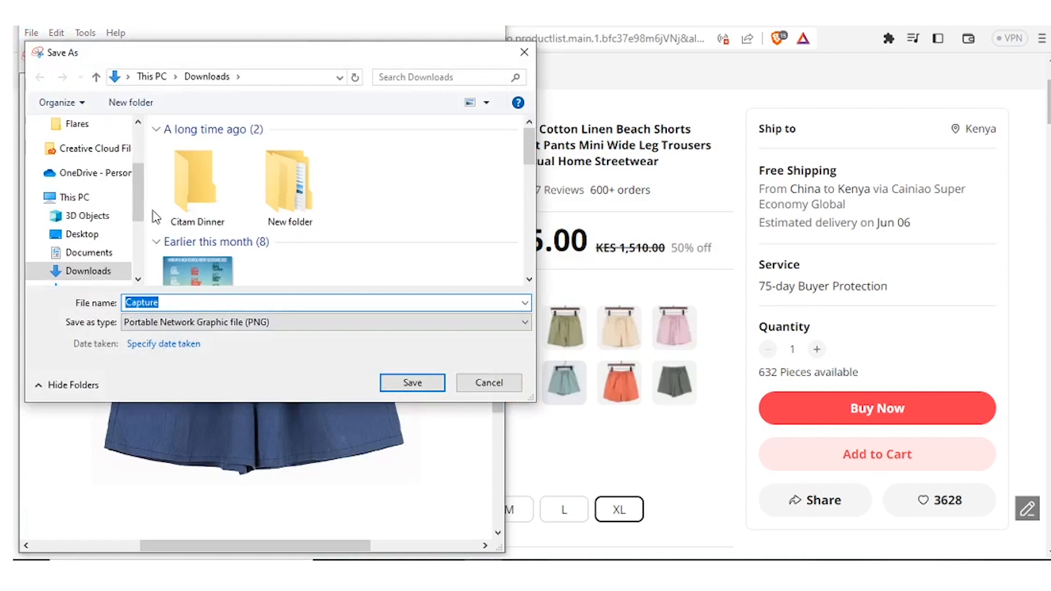
pyautogui.write('Shortt')
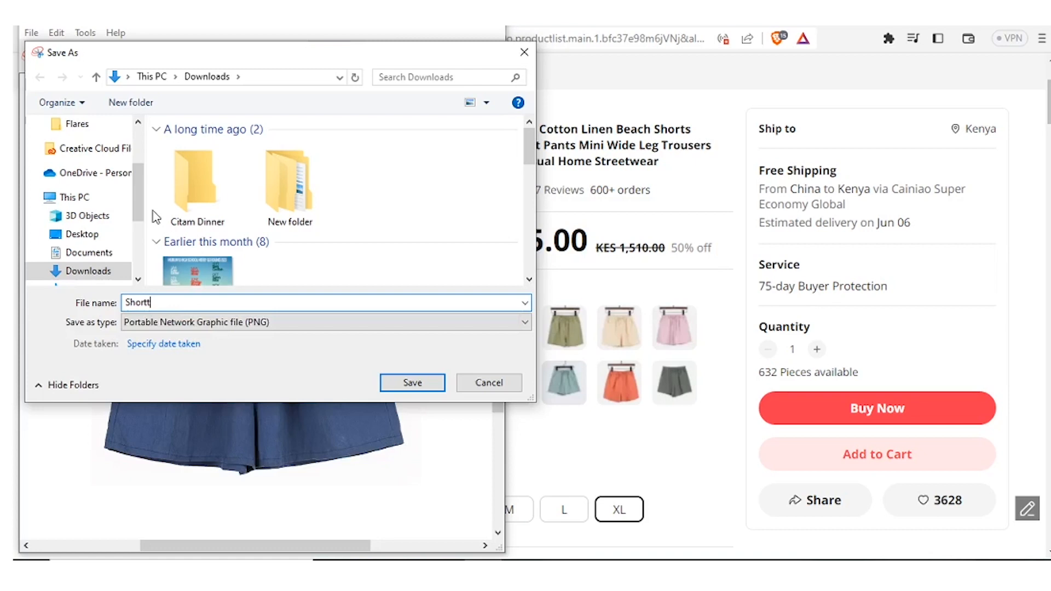
pyautogui.press('BackSpace')
pyautogui.write('1')
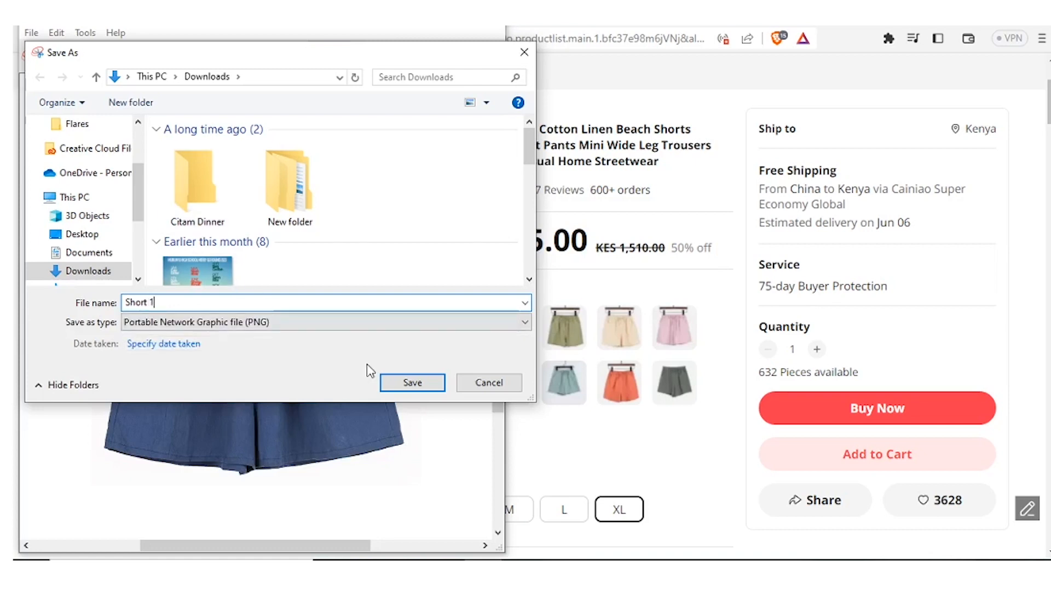
pyautogui.click(393, 385)
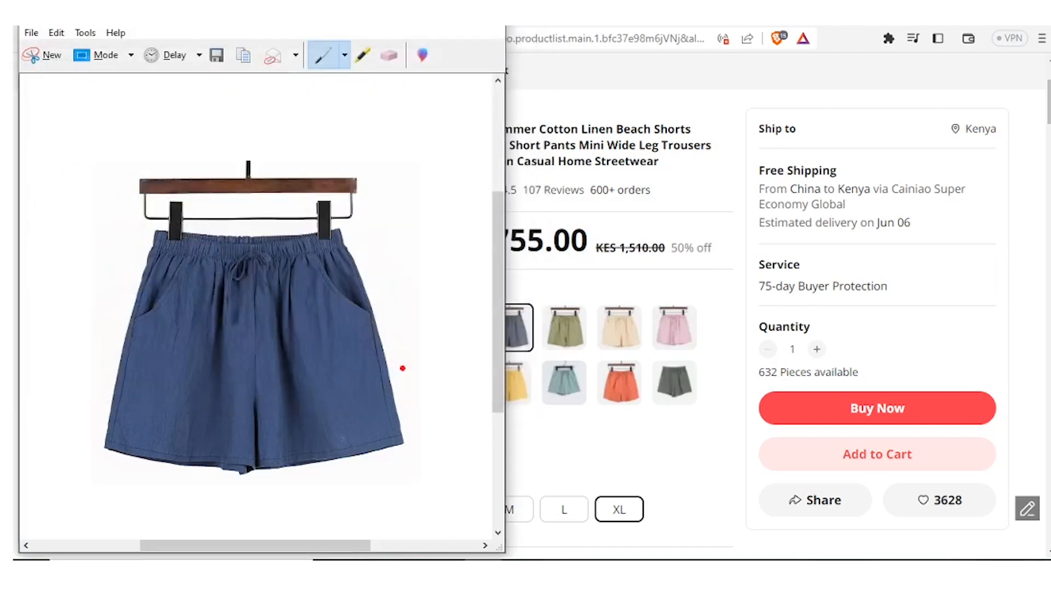
pyautogui.click(432, 14)
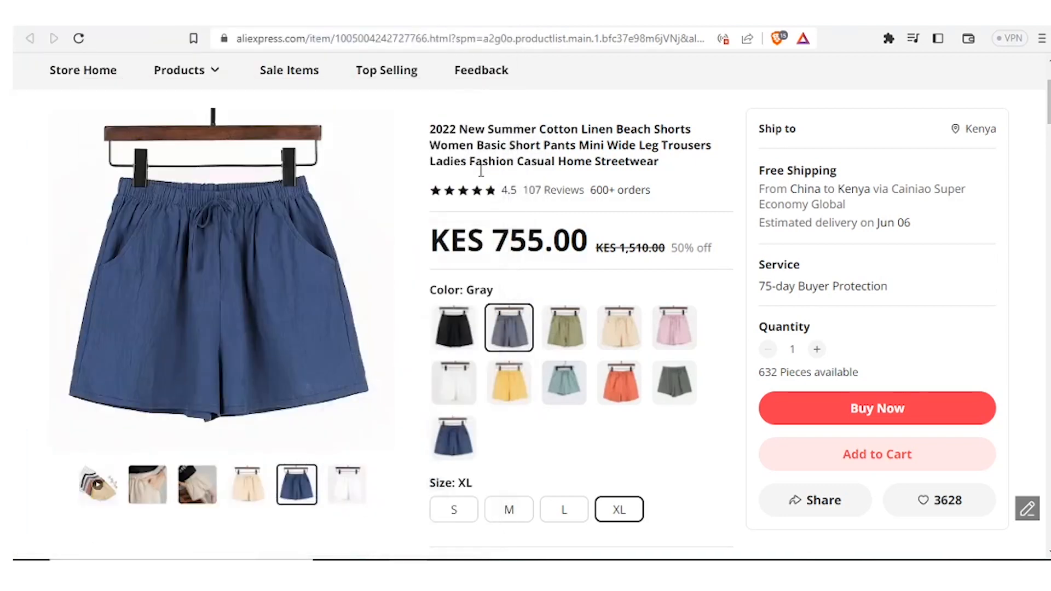
# Select the Orange Red colour option and capture the shorts photo with a new snip in Snipping Tool
pyautogui.click(627, 391)
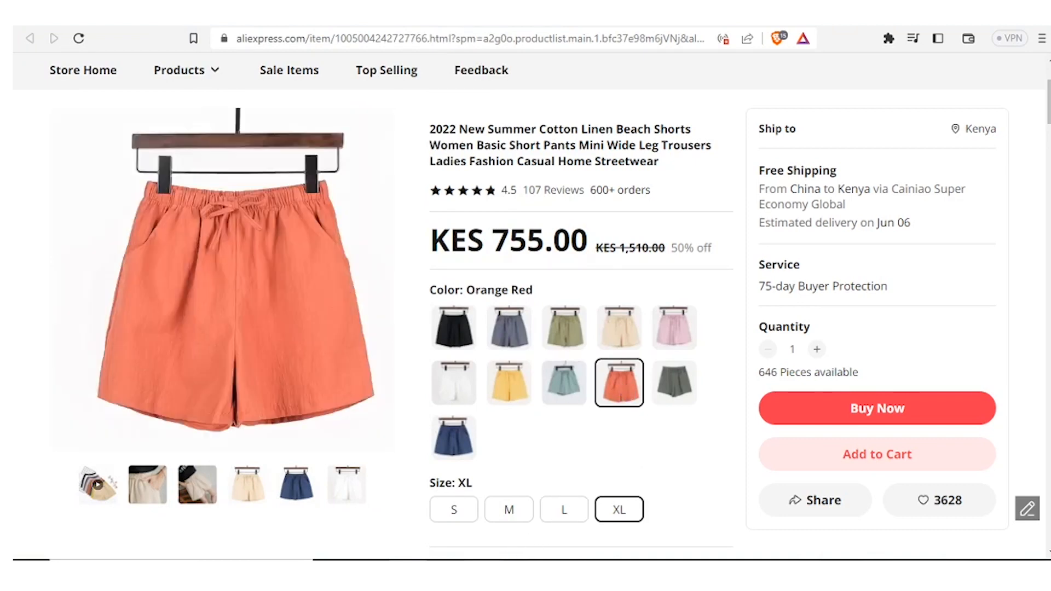
pyautogui.click(484, 570)
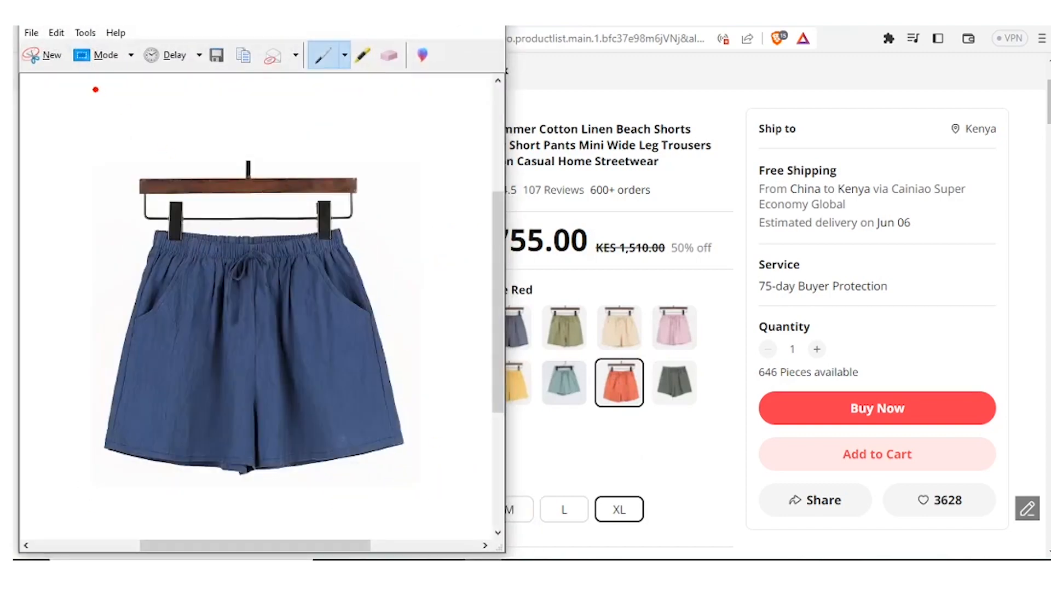
pyautogui.click(48, 55)
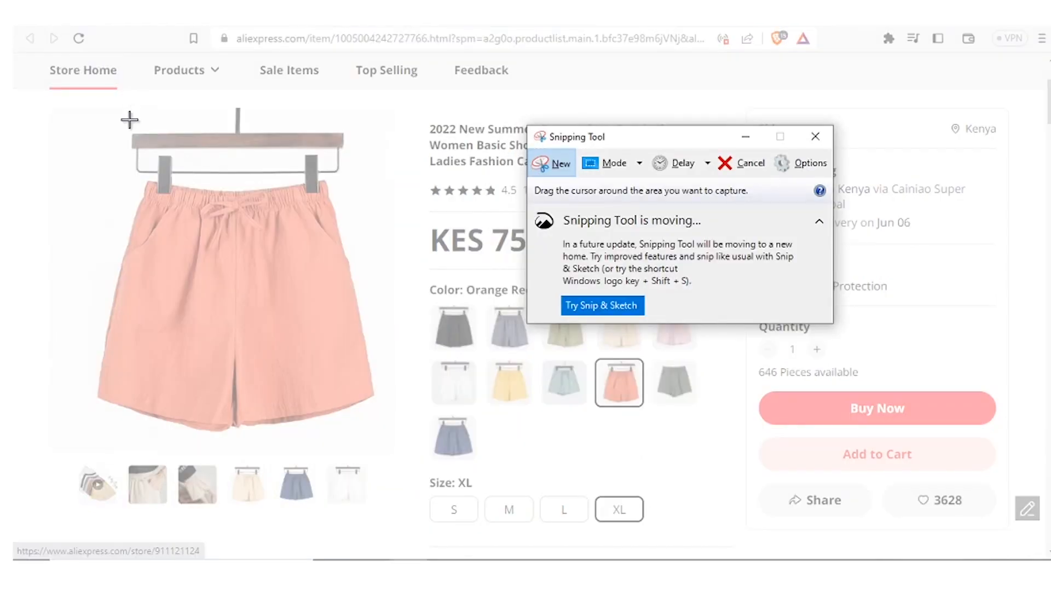
pyautogui.moveTo(104, 102); pyautogui.dragTo(378, 442)
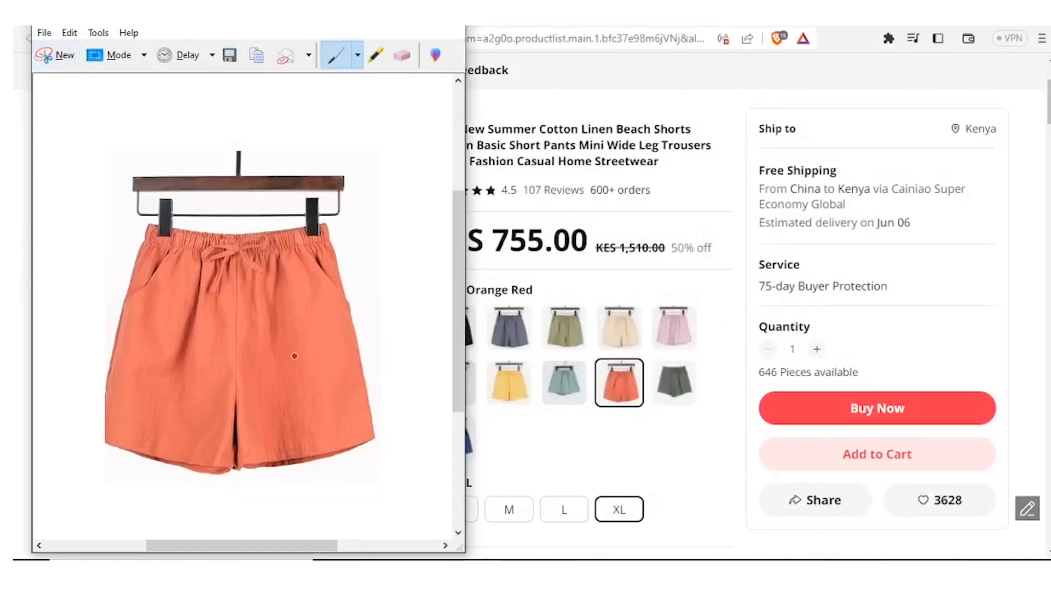
# Save the orange shorts snip as a PNG named "shorts 2" in the Downloads folder
pyautogui.click(45, 33)
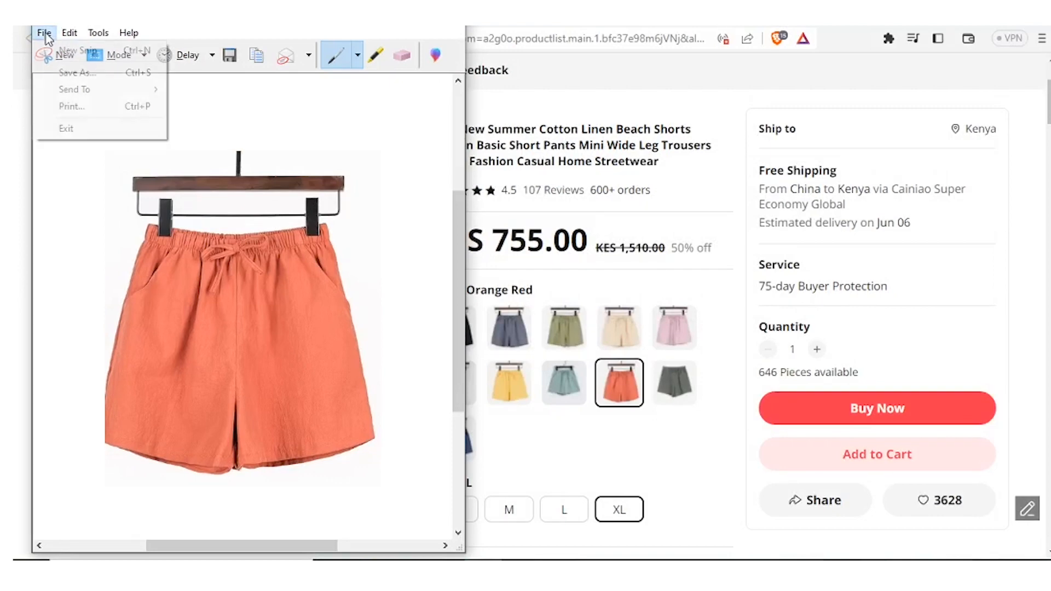
pyautogui.hotkey('ctrl', 's')
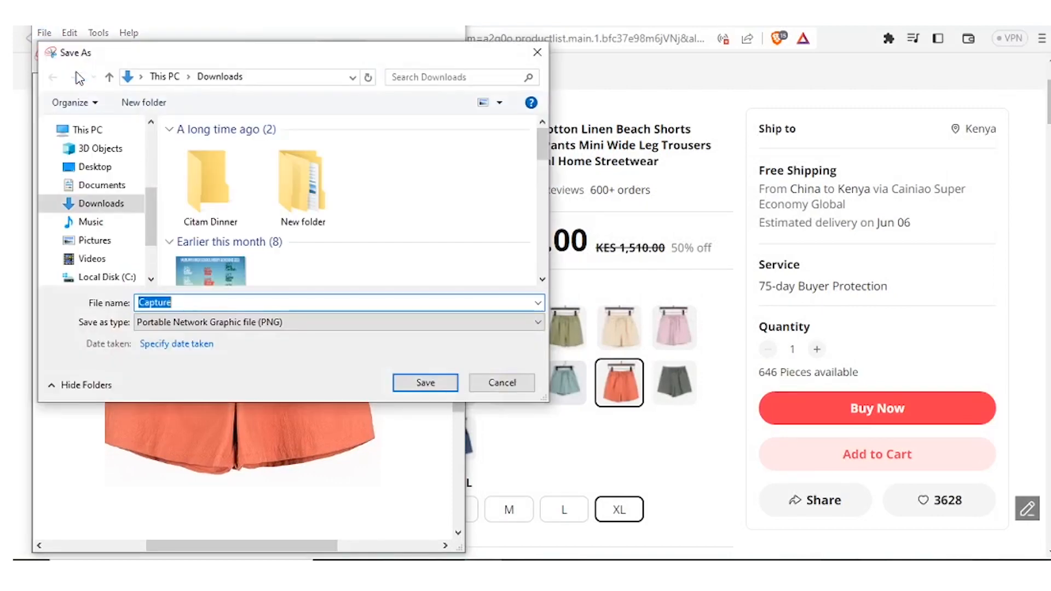
pyautogui.write('shorts 1')
pyautogui.press('Return')
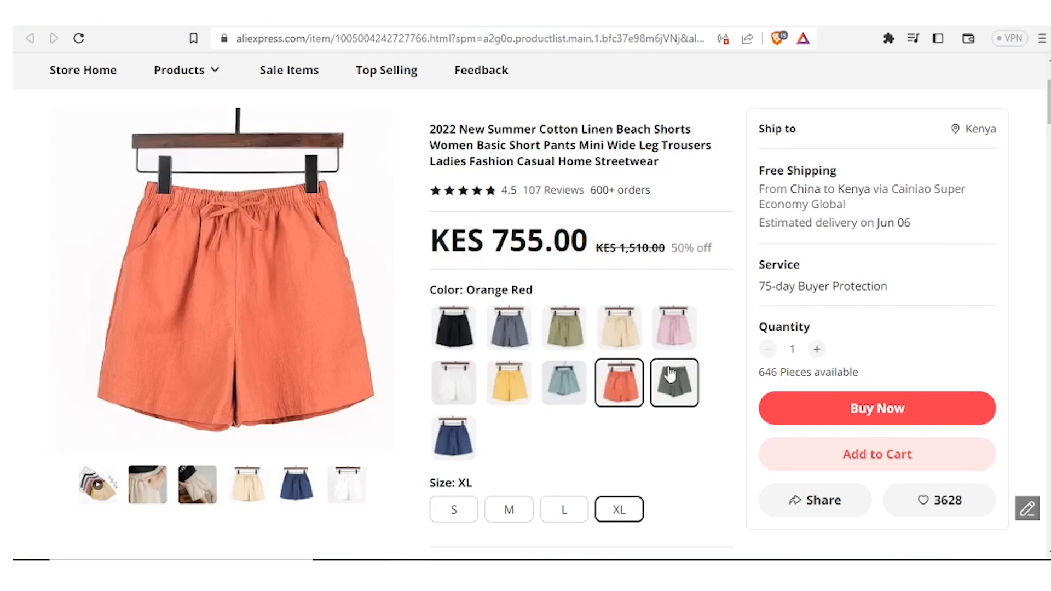
# Select the Dark Green shorts and go through sizes S, M, L and XL to check each one's availability
pyautogui.click(674, 383)
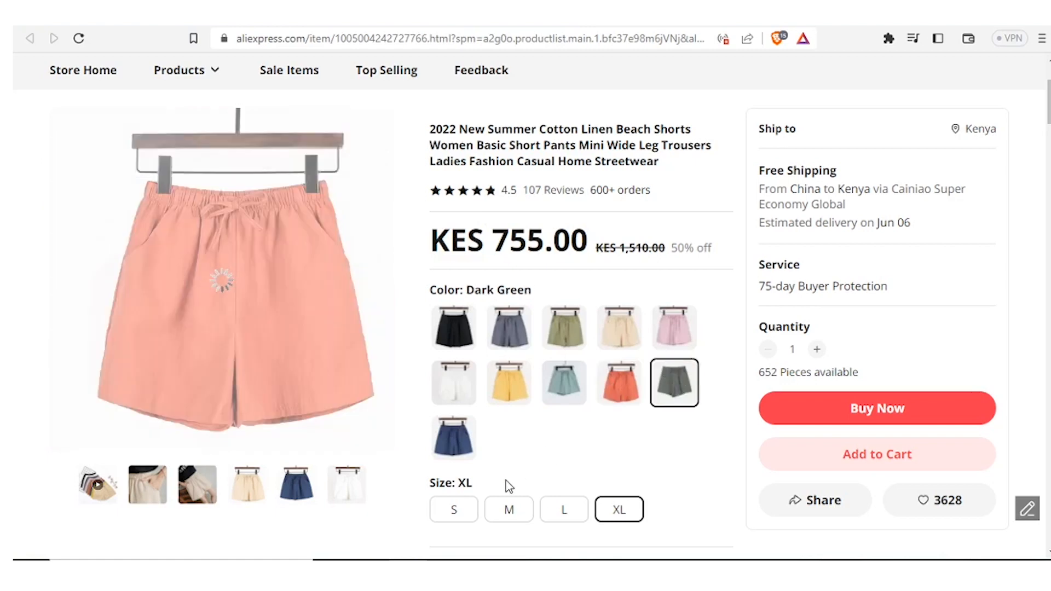
pyautogui.scroll(-1, 933, 180)
pyautogui.scroll(-3, 876, 198)
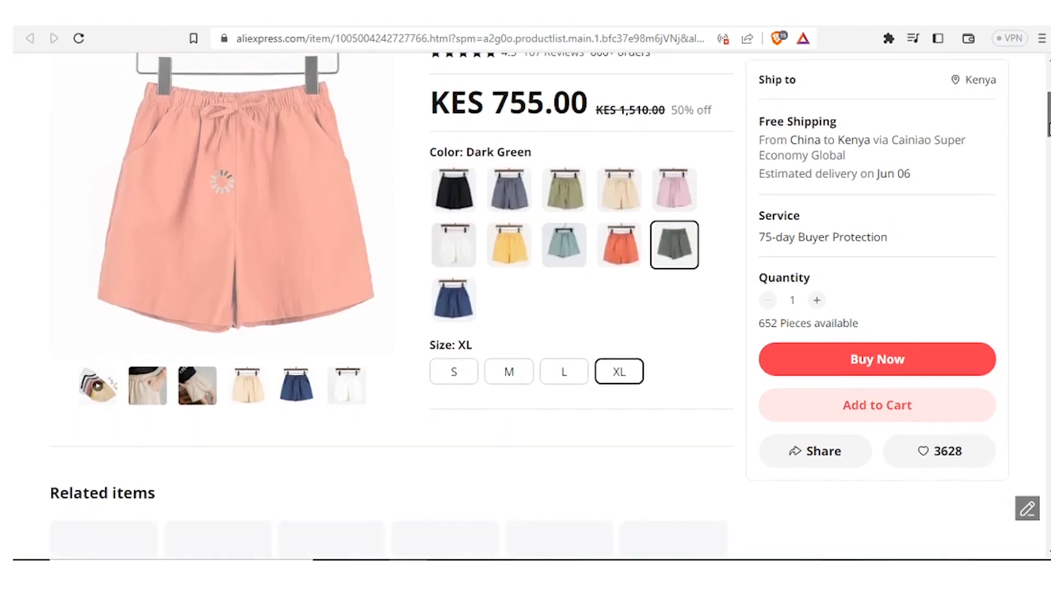
pyautogui.click(456, 378)
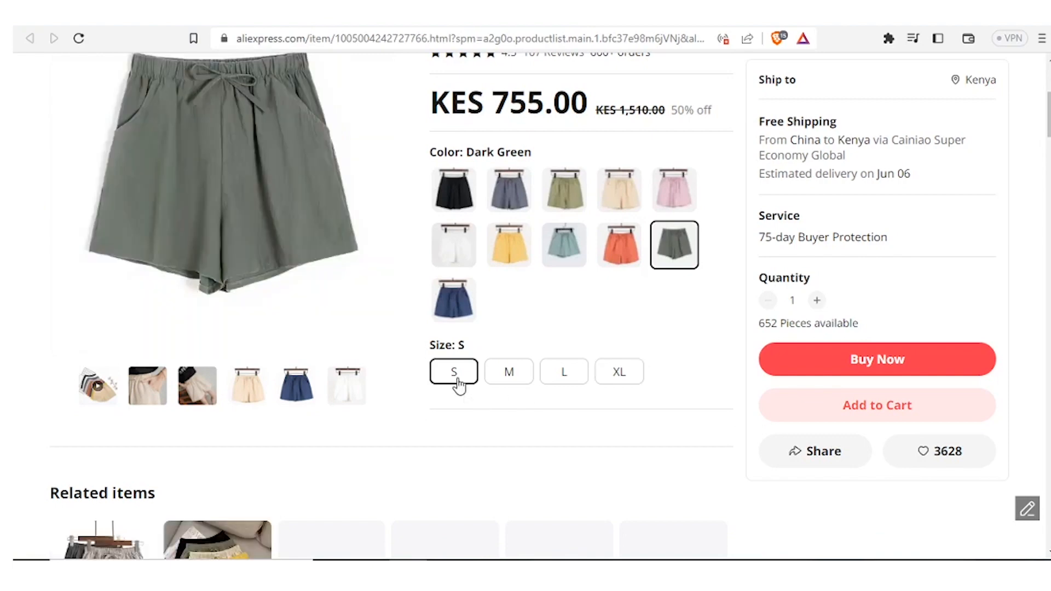
pyautogui.click(507, 380)
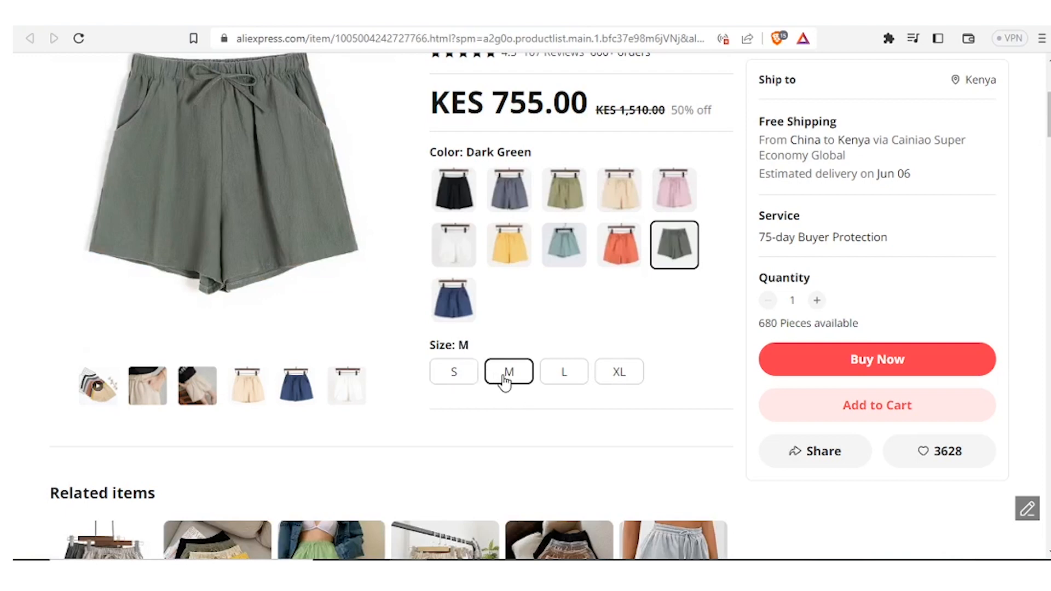
pyautogui.click(564, 374)
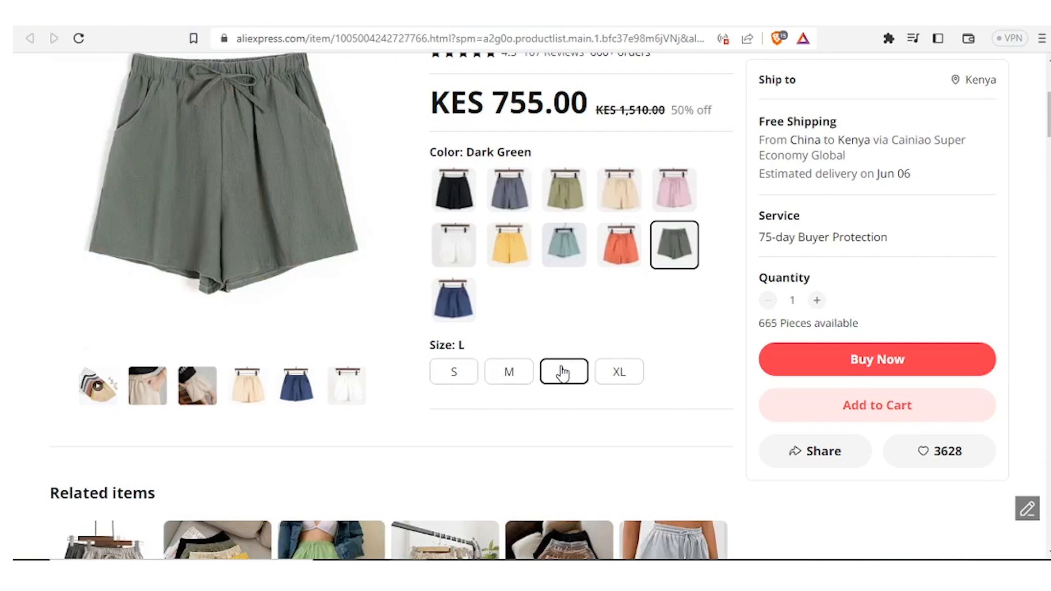
pyautogui.click(608, 377)
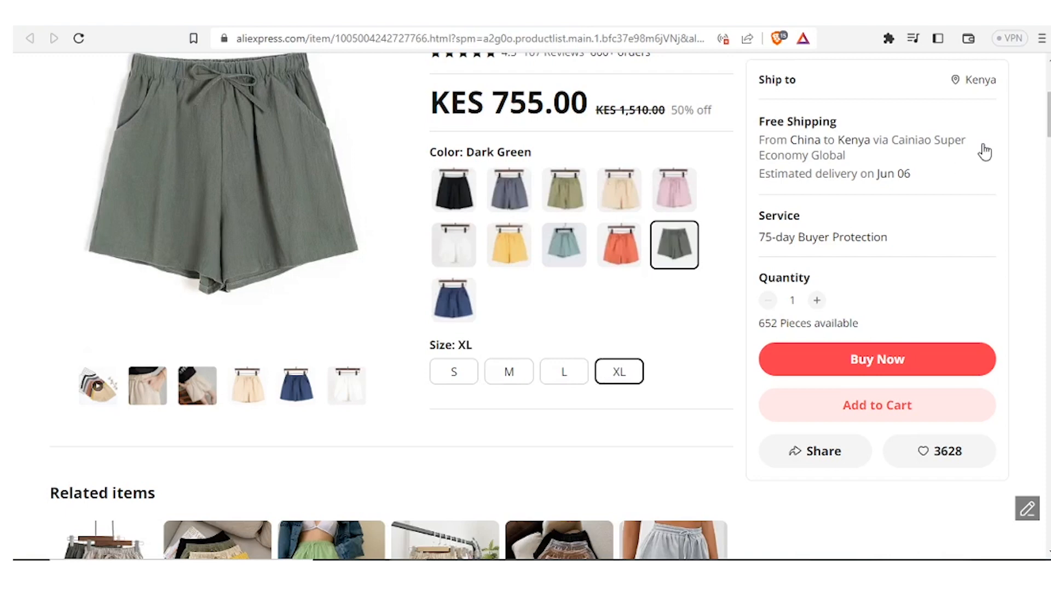
# Copy the full product title of the AliExpress shorts and switch to the eBay selling overview
pyautogui.scroll(3, 430, 141)
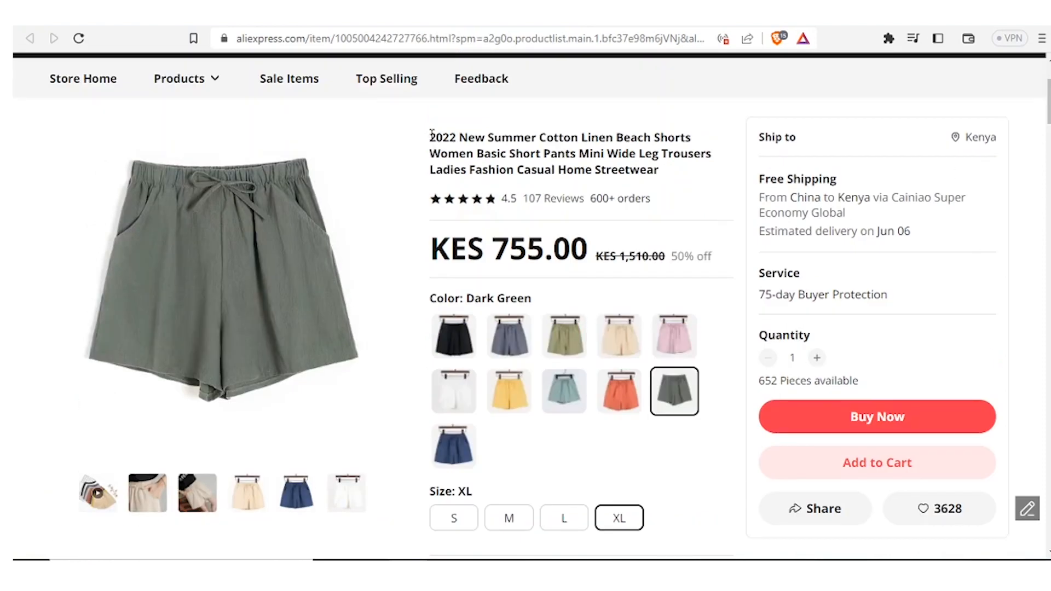
pyautogui.moveTo(432, 134); pyautogui.dragTo(659, 171)
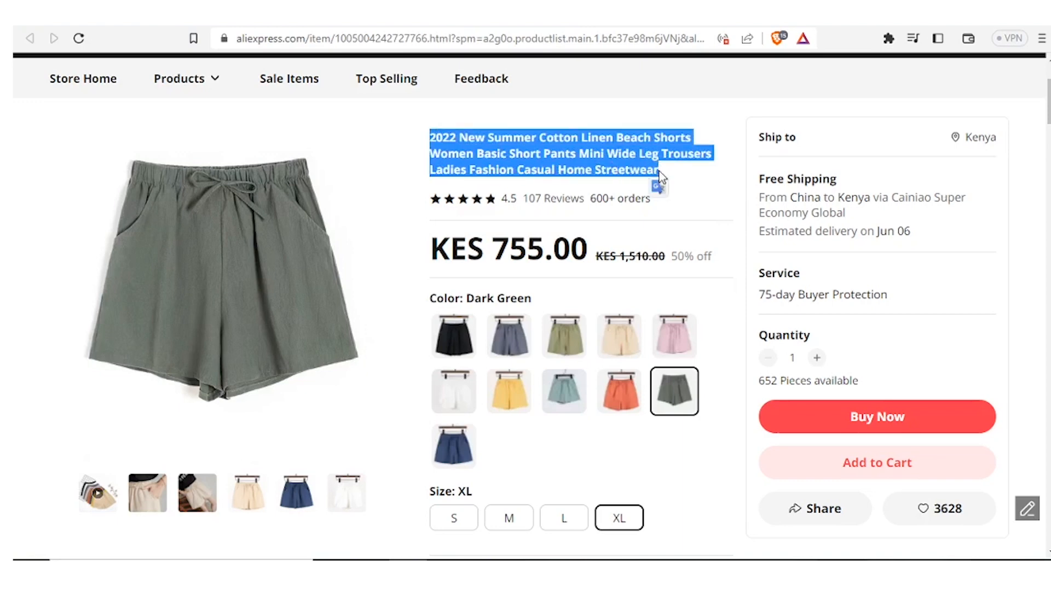
pyautogui.rightClick(641, 168)
pyautogui.click(678, 179)
pyautogui.hotkey('ctrl', 'Tab')
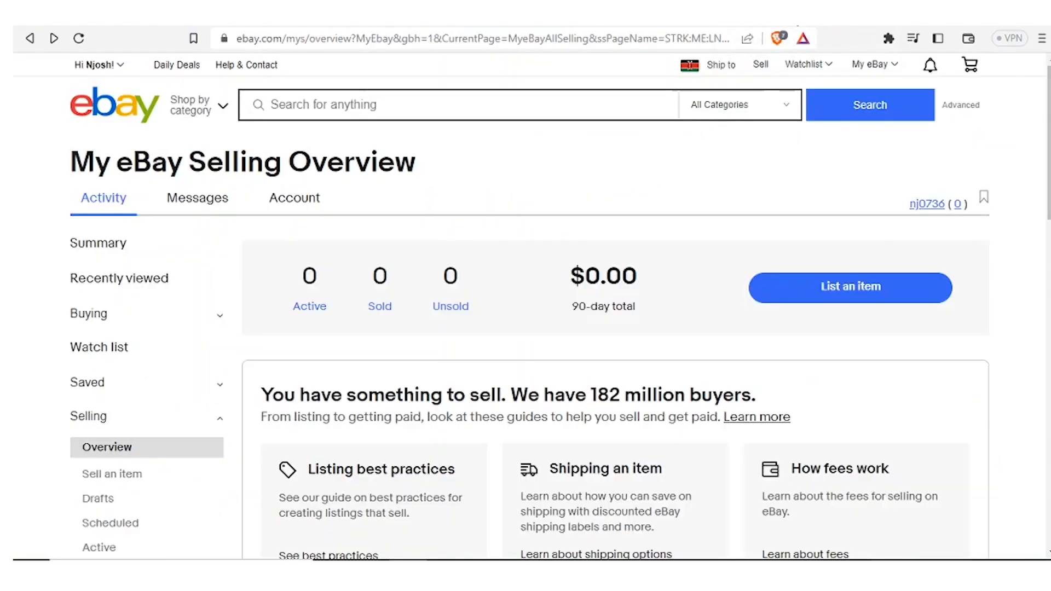
# Start a new eBay listing and search for matches using the copied shorts title
pyautogui.click(755, 71)
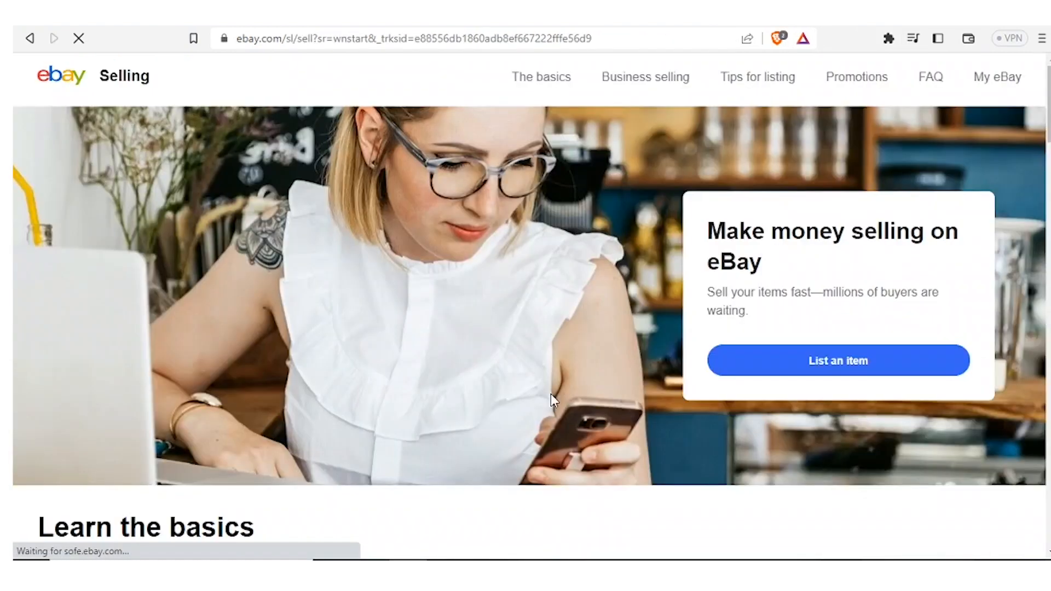
pyautogui.click(799, 374)
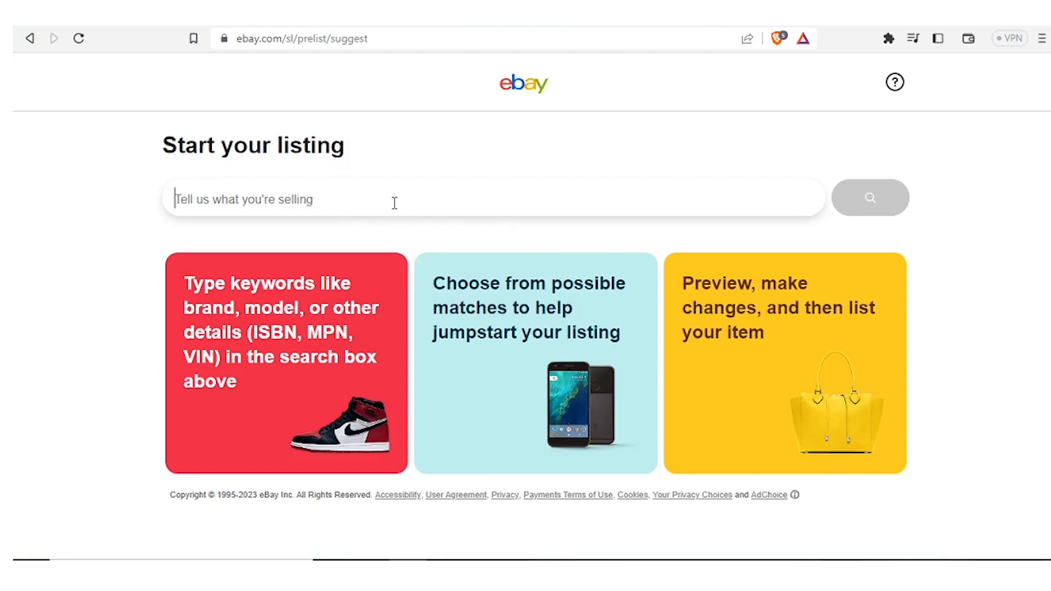
pyautogui.hotkey('ctrl', 'v')
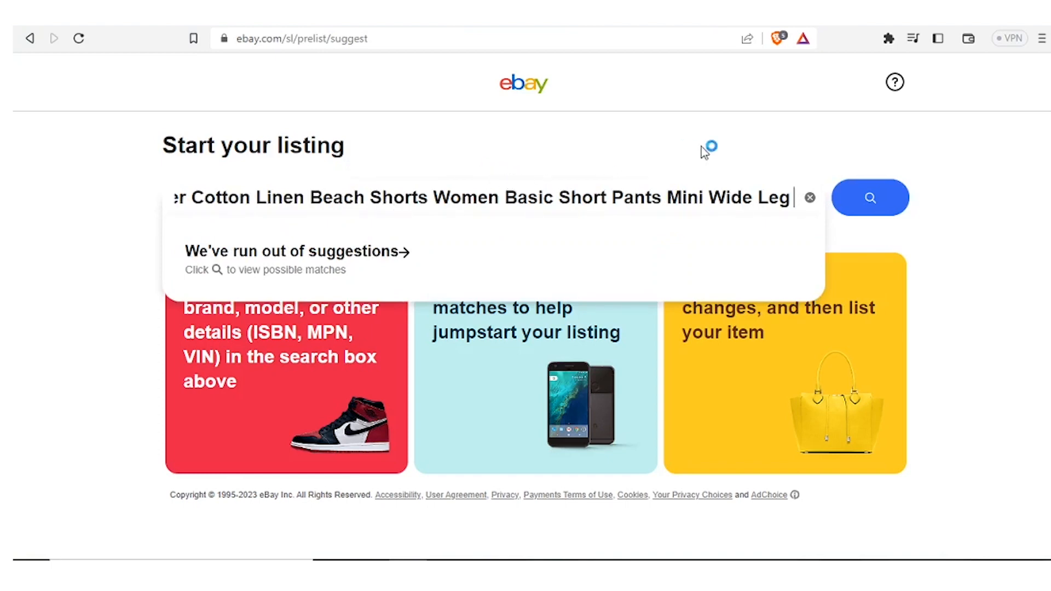
pyautogui.click(847, 207)
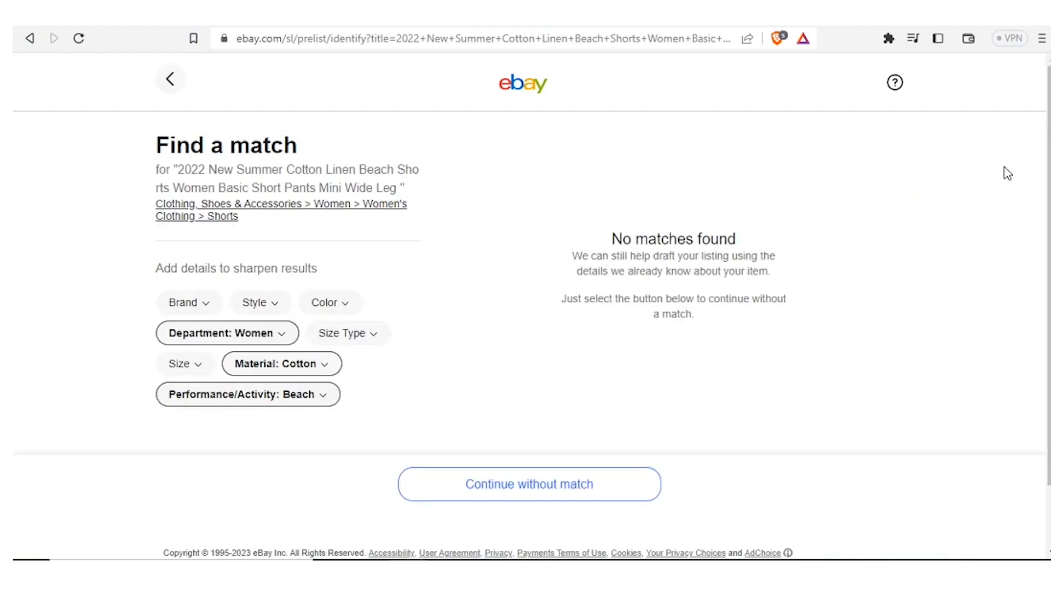
# Set the brand detail of the shorts to Unbranded
pyautogui.scroll(-2, 1043, 249)
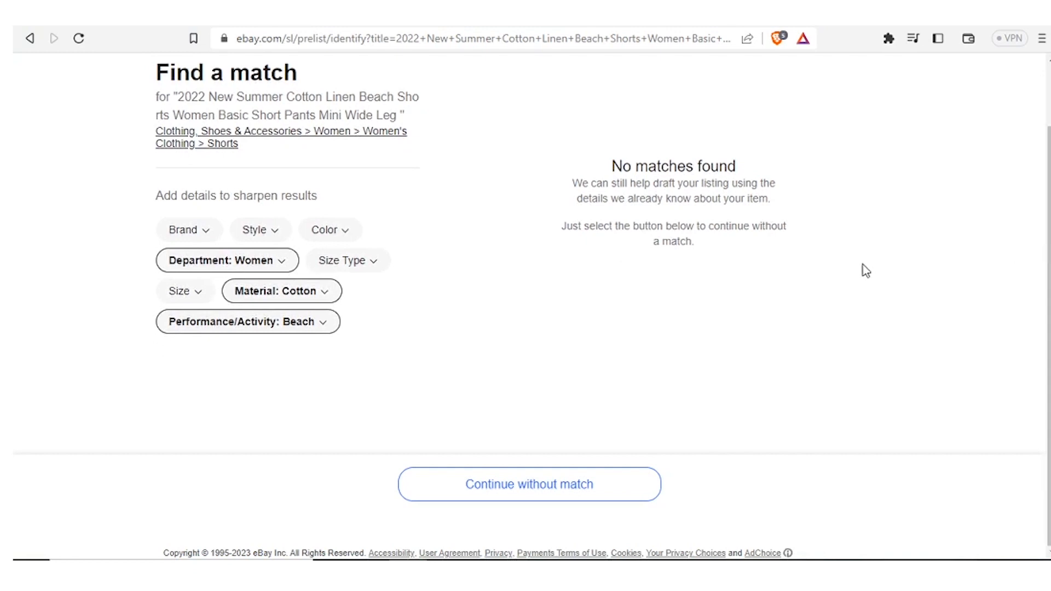
pyautogui.click(211, 231)
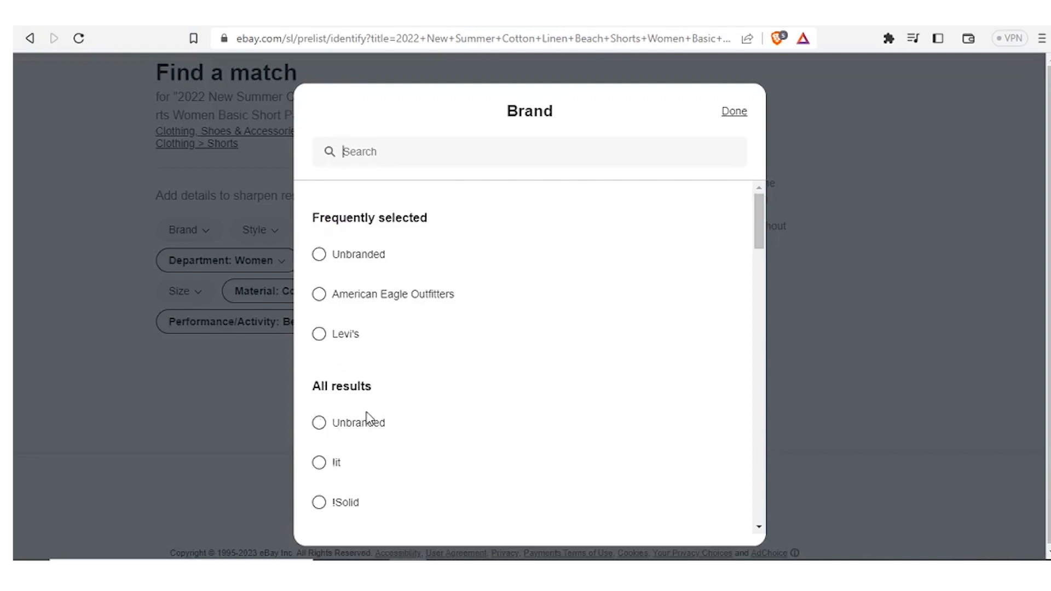
pyautogui.click(320, 424)
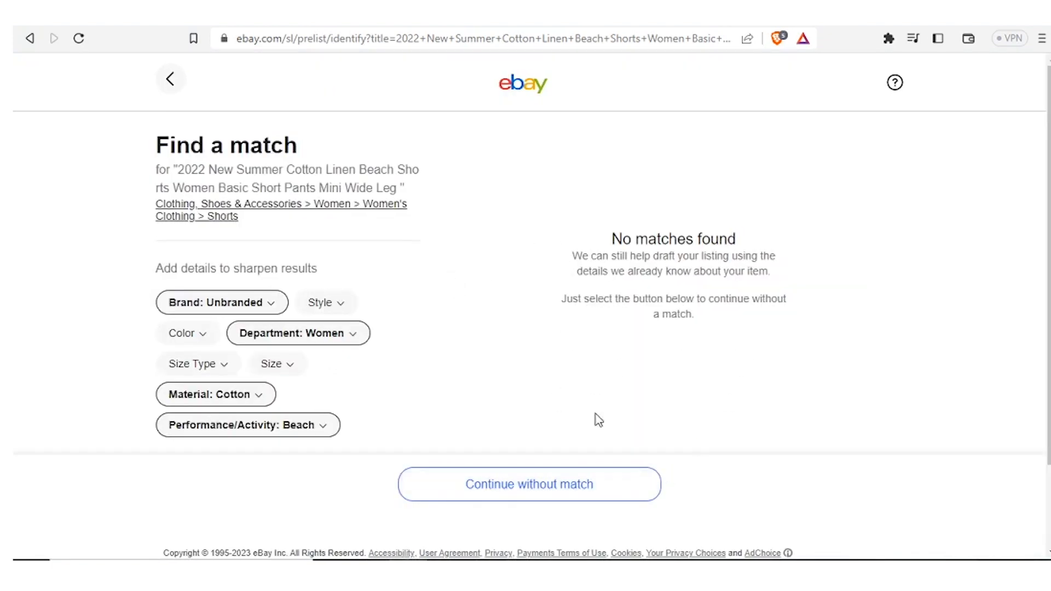
# Continue without a match and confirm the item's condition as New with tags to proceed to the listing form
pyautogui.click(607, 498)
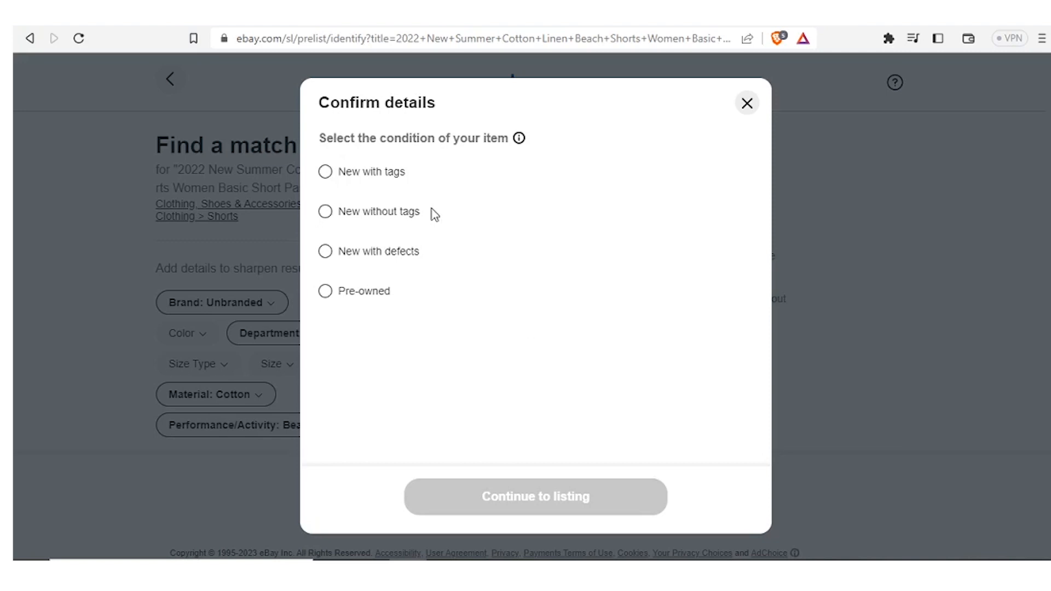
pyautogui.click(326, 173)
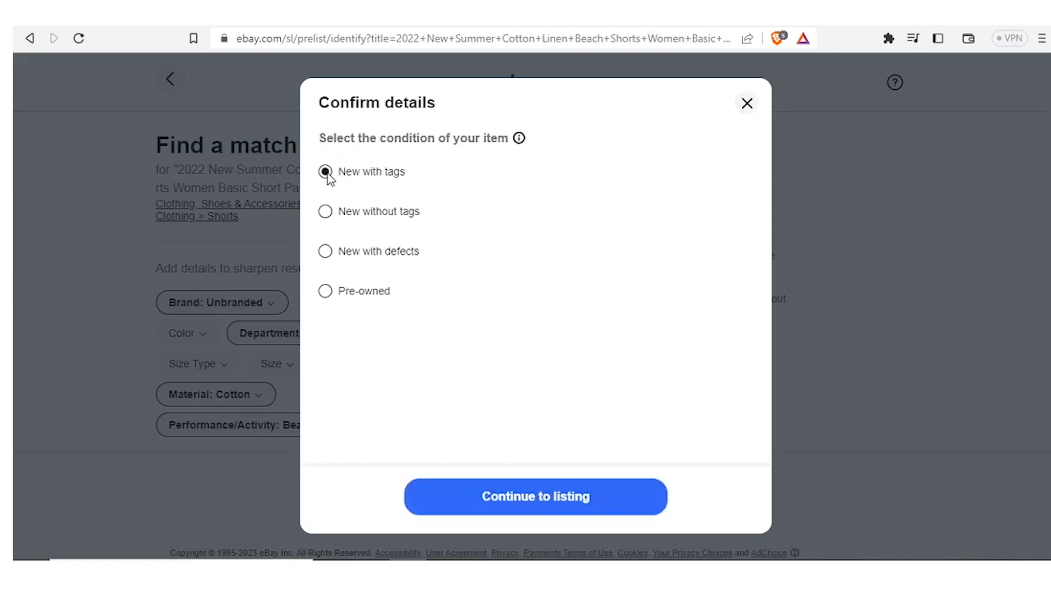
pyautogui.click(526, 498)
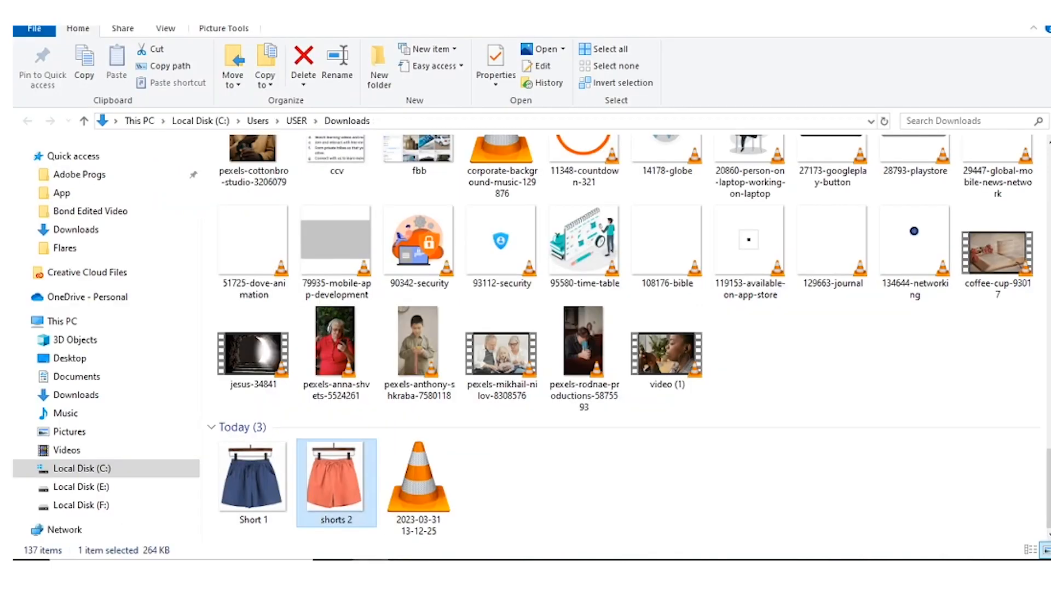
# Add the "shorts 2" image from the Downloads folder to the listing as its main photo
pyautogui.moveTo(333, 485); pyautogui.dragTo(422, 486)
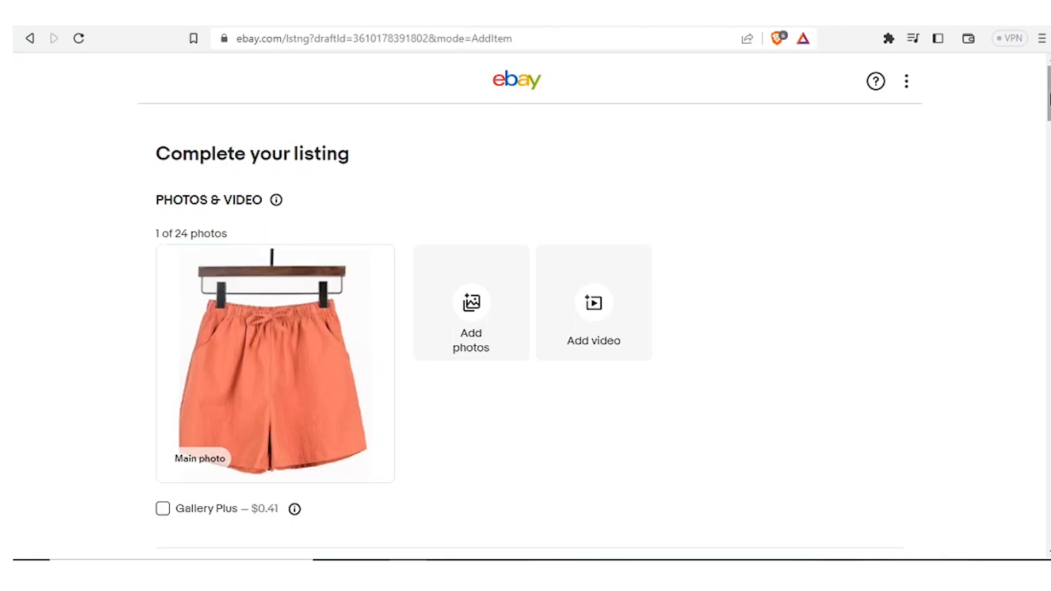
pyautogui.moveTo(1050, 98); pyautogui.dragTo(1049, 104)
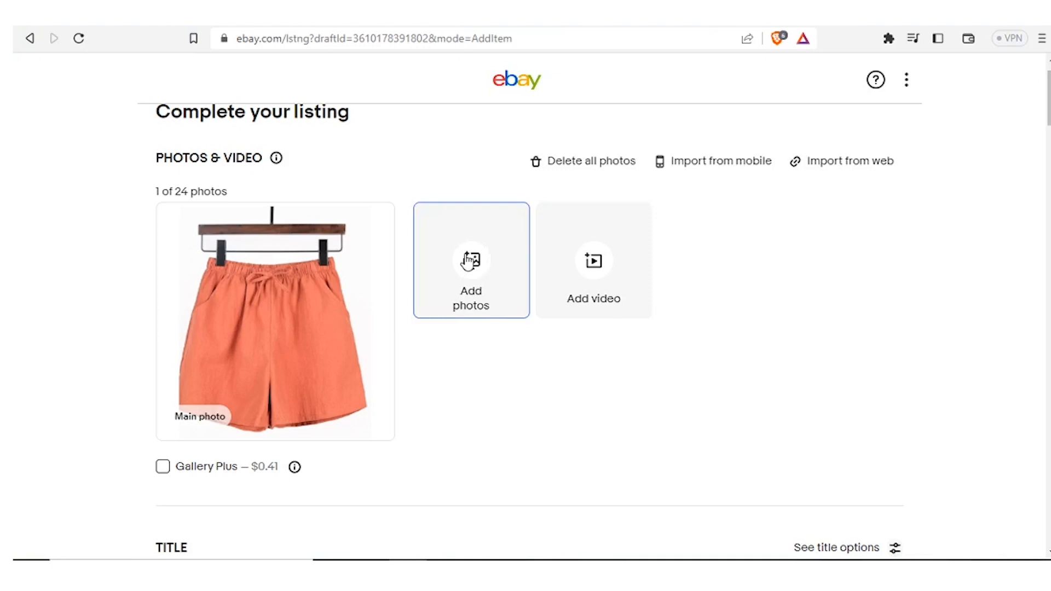
# Fill in the required item specifics with style Hot Pants, size type Regular and color Blue
pyautogui.moveTo(1049, 99); pyautogui.dragTo(1043, 189)
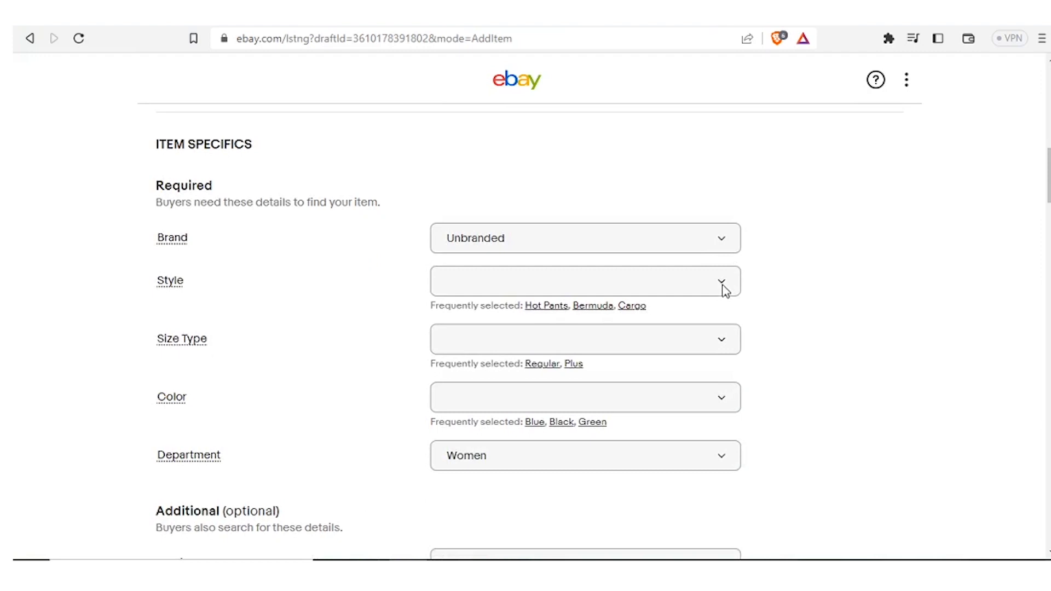
pyautogui.click(723, 282)
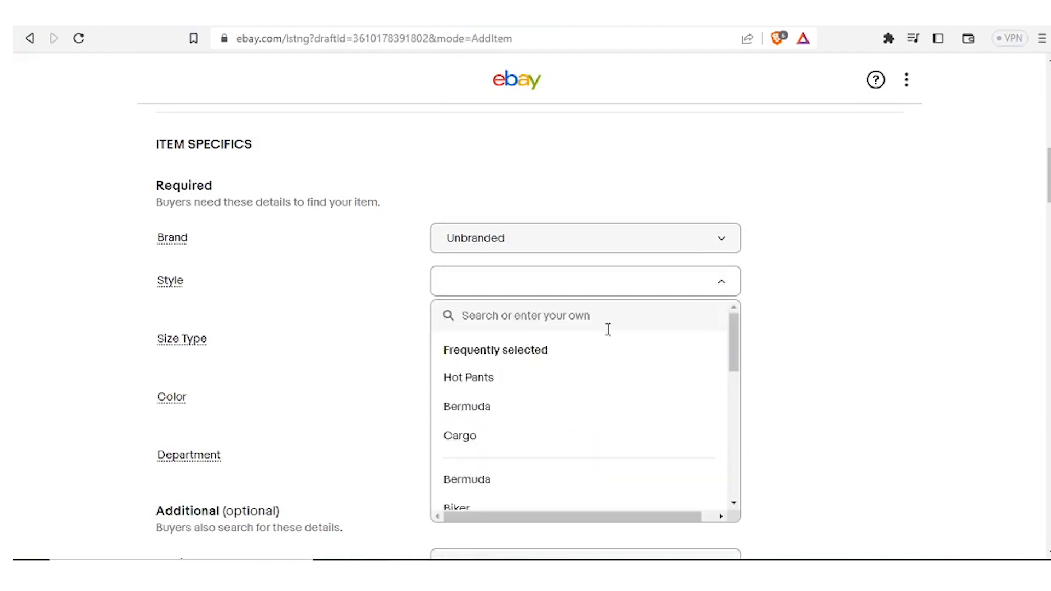
pyautogui.click(463, 379)
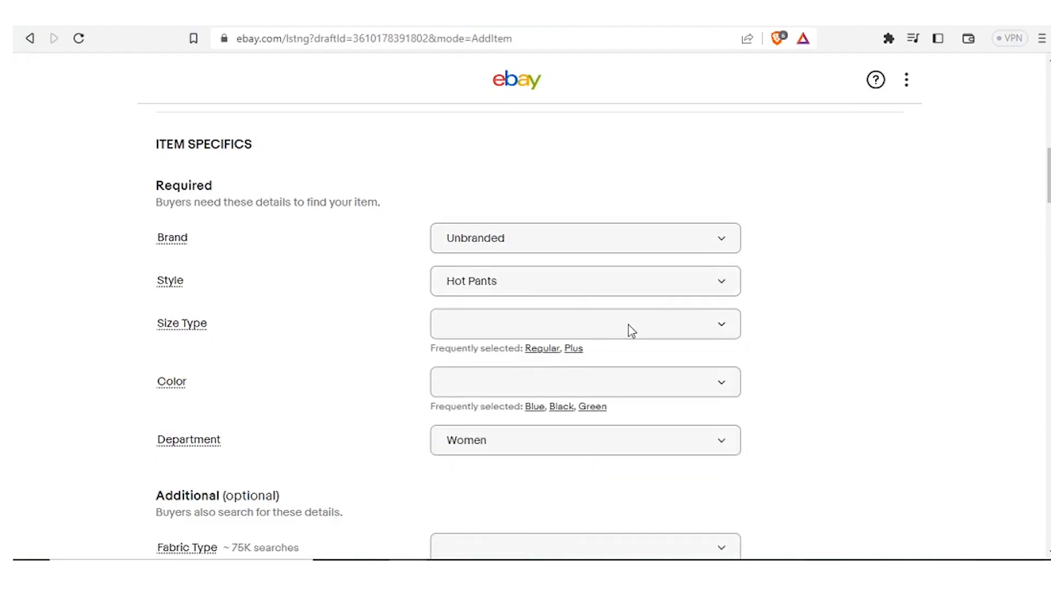
pyautogui.click(723, 326)
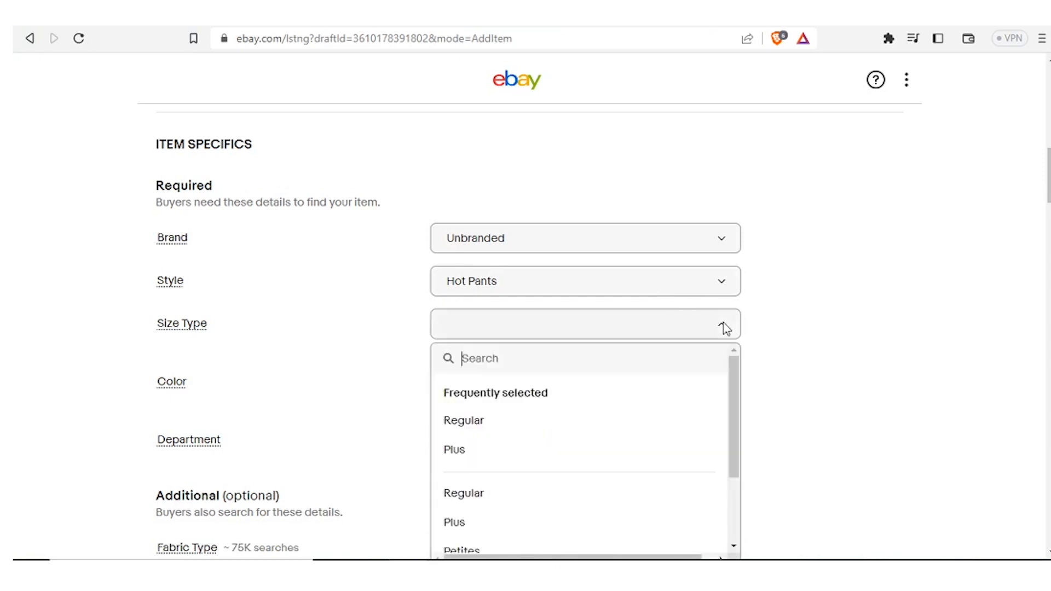
pyautogui.click(496, 429)
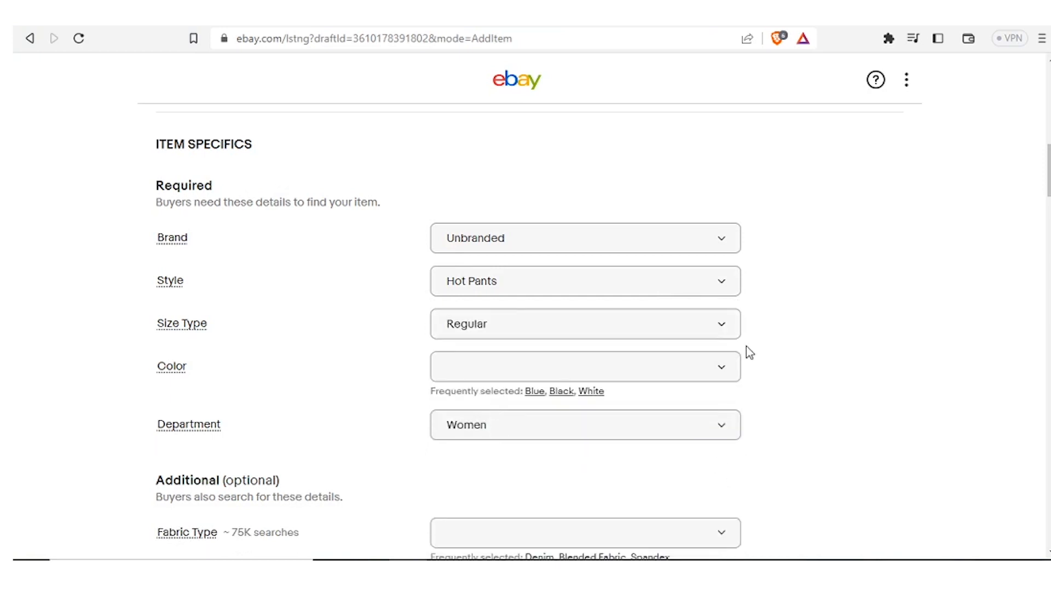
pyautogui.click(719, 363)
pyautogui.click(458, 462)
# Set the optional fabric type to Blended Fabric and select Activewear and Casual as the occasions
pyautogui.scroll(-4, 457, 462)
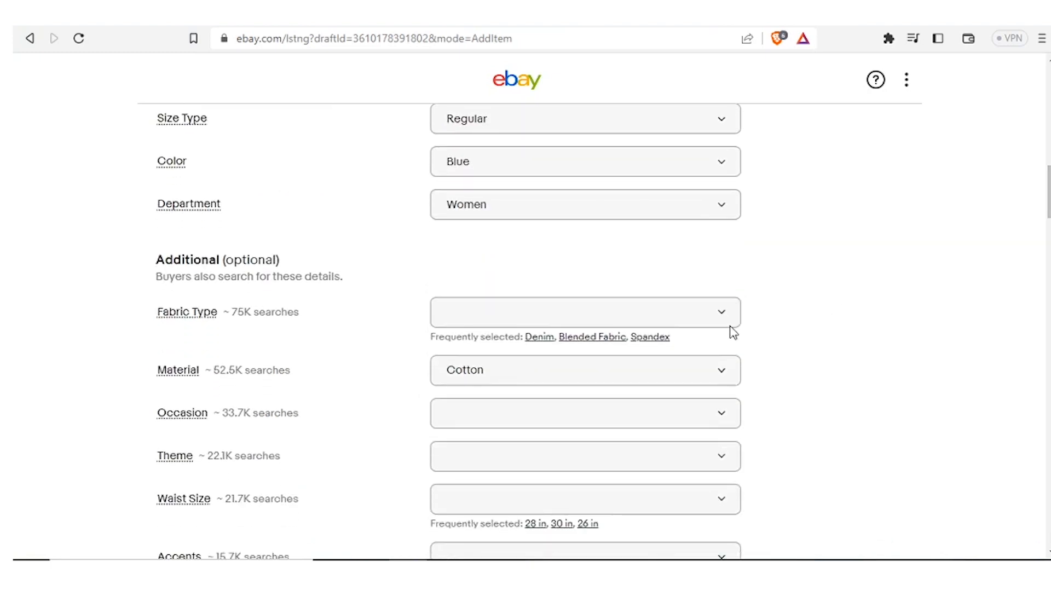
pyautogui.click(721, 370)
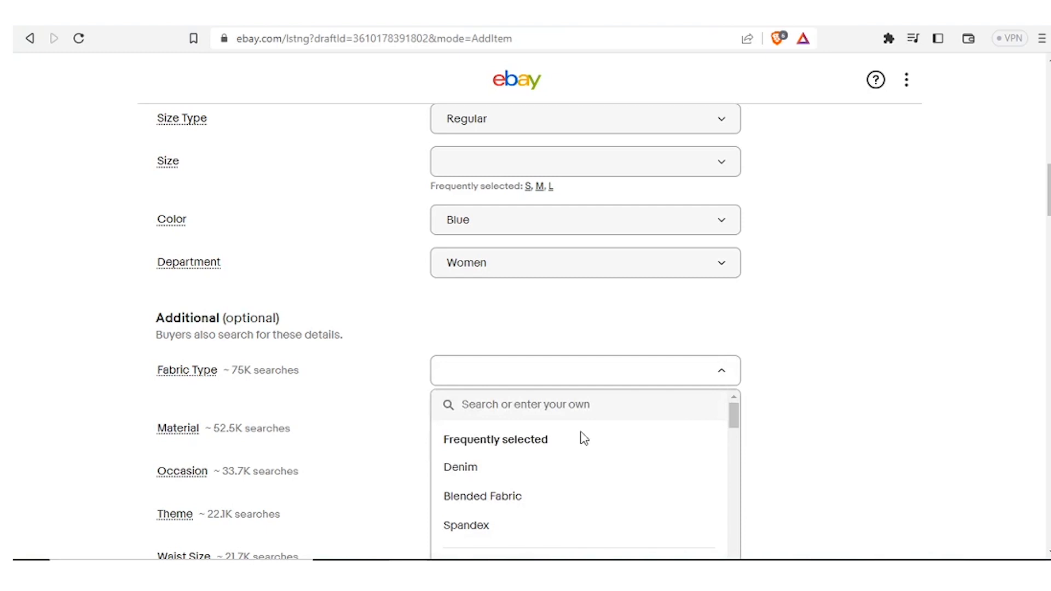
pyautogui.click(469, 499)
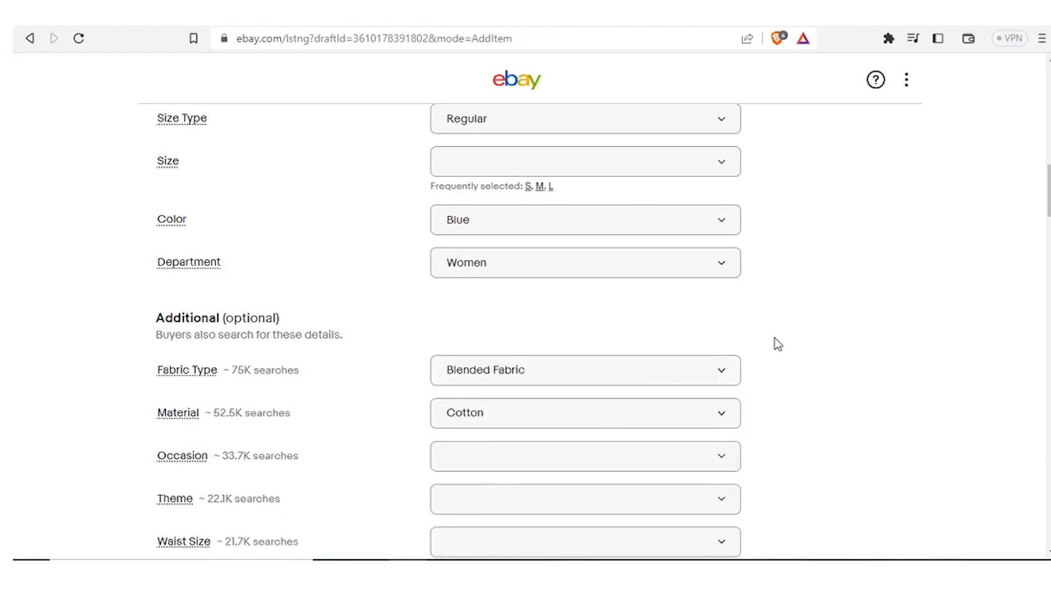
pyautogui.moveTo(1048, 195); pyautogui.dragTo(1048, 217)
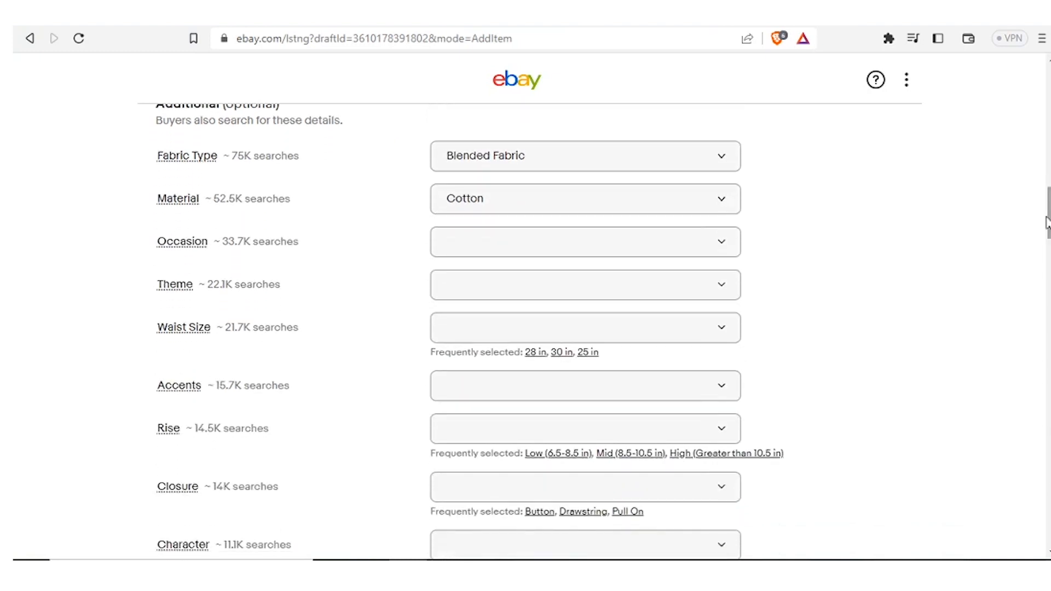
pyautogui.click(724, 243)
pyautogui.click(603, 364)
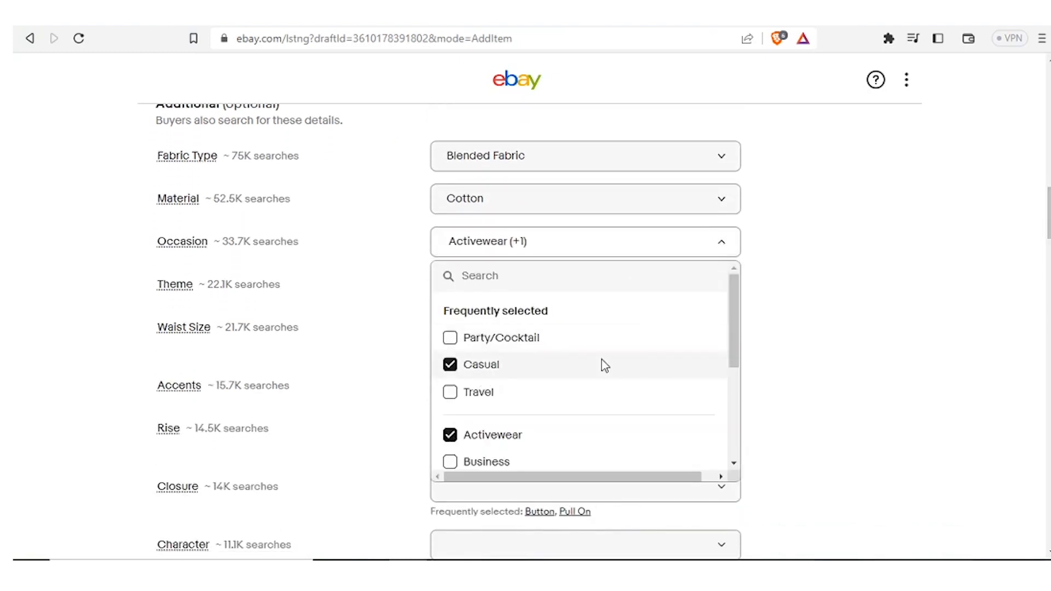
pyautogui.moveTo(735, 337); pyautogui.dragTo(739, 446)
pyautogui.click(807, 404)
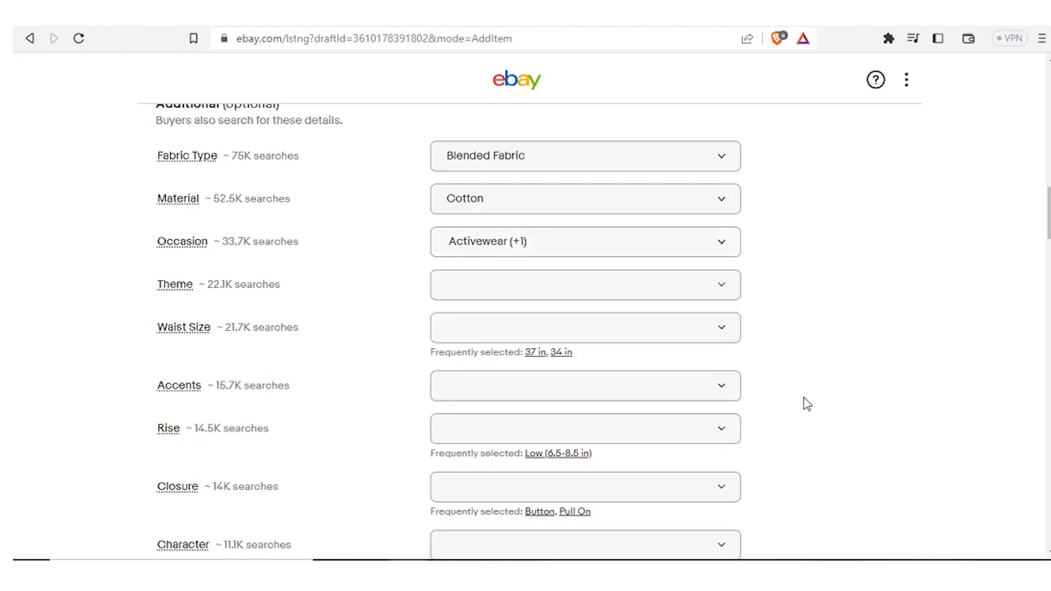
# Set the theme of the shorts to Holiday and the waist size to 34 in
pyautogui.click(721, 285)
pyautogui.click(496, 419)
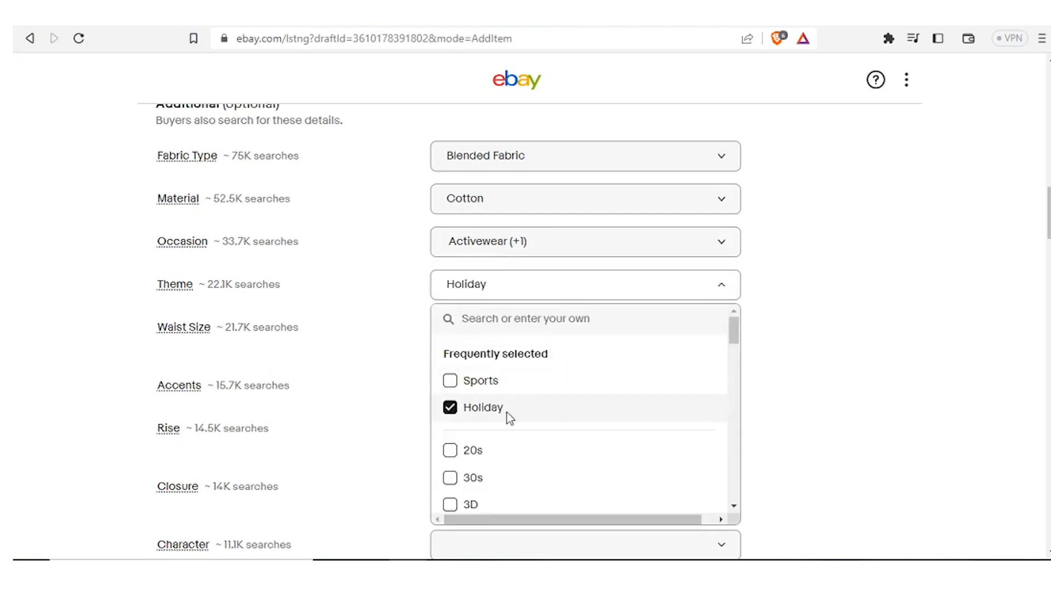
pyautogui.click(337, 430)
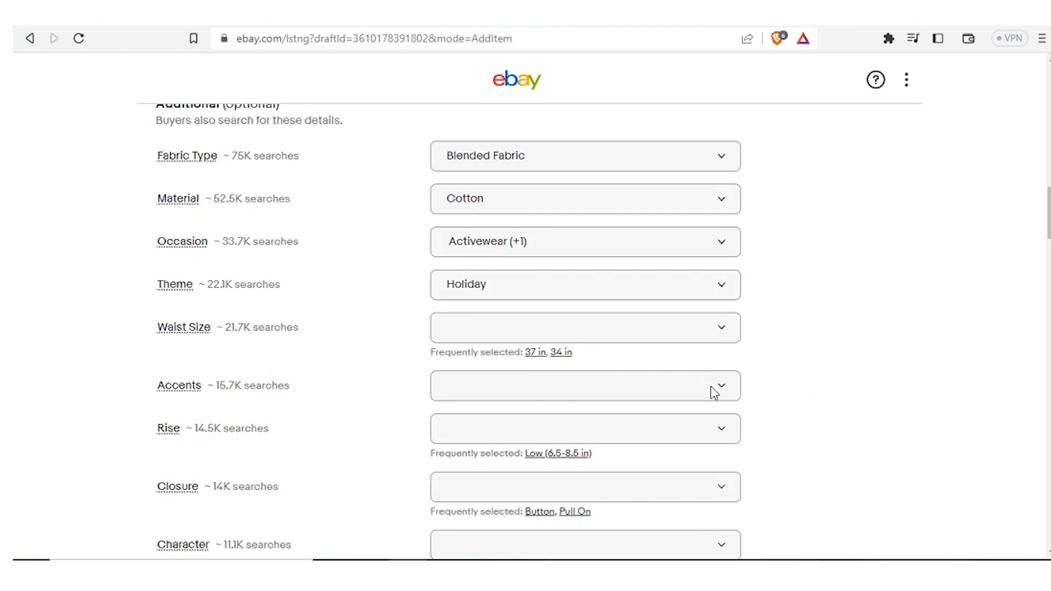
pyautogui.click(724, 326)
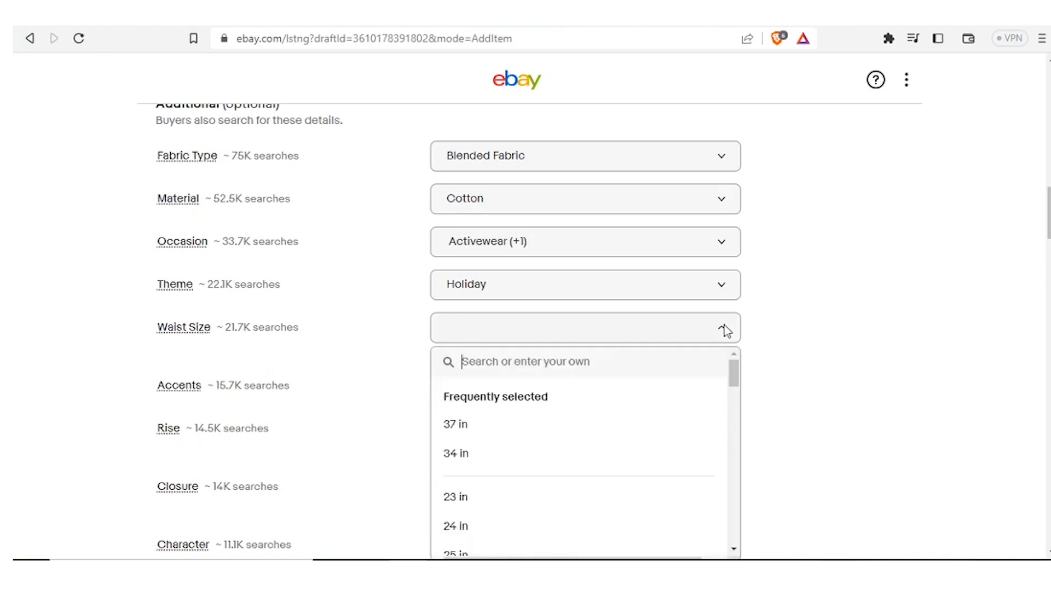
pyautogui.click(515, 465)
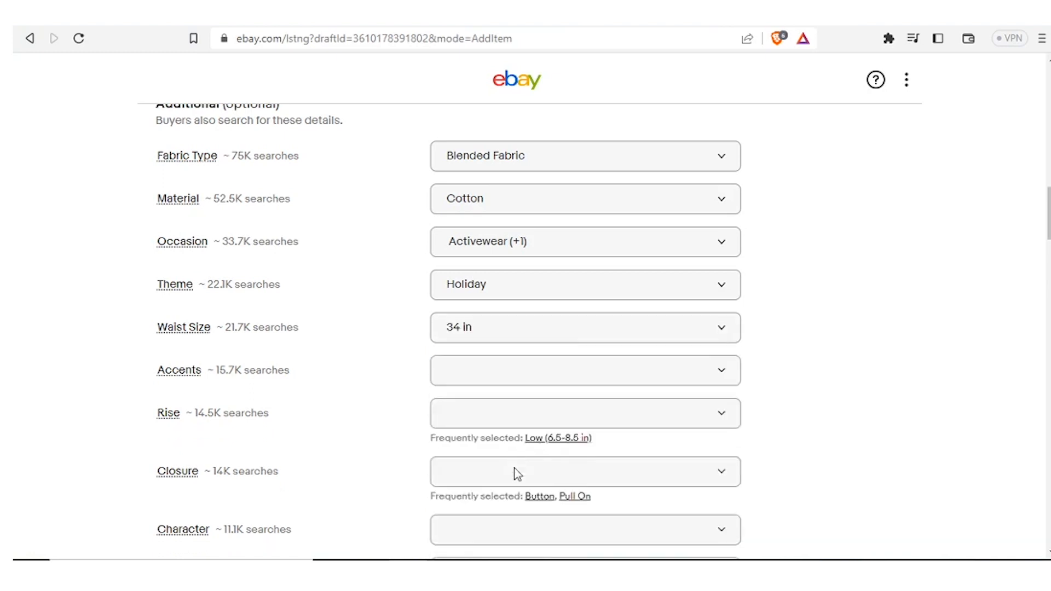
# Set the accents of the shorts to Button and the closure to Pull On
pyautogui.click(719, 372)
pyautogui.click(451, 467)
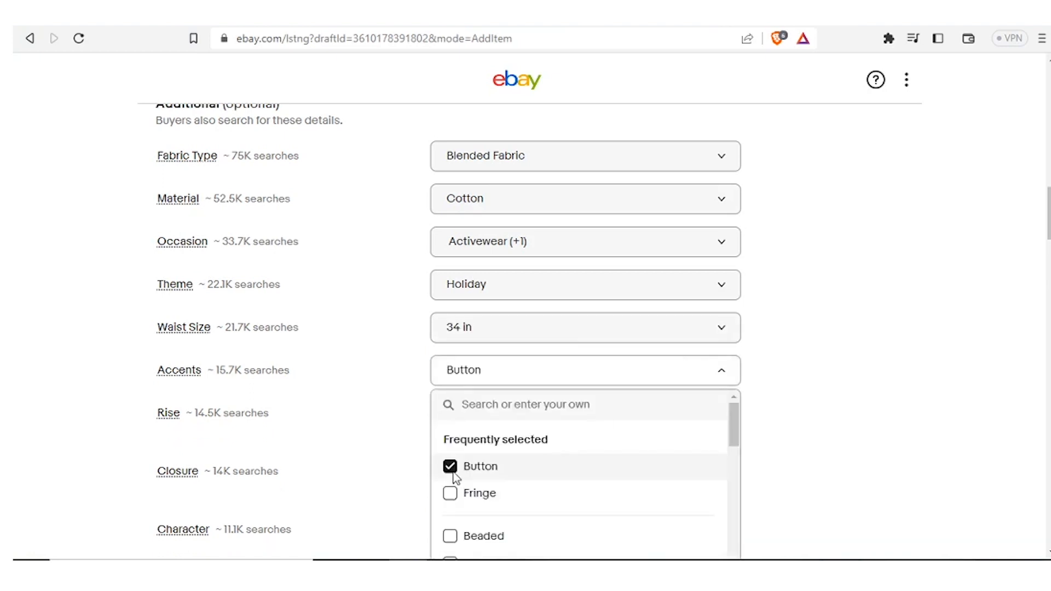
pyautogui.click(348, 447)
pyautogui.click(721, 474)
pyautogui.scroll(-3, 712, 438)
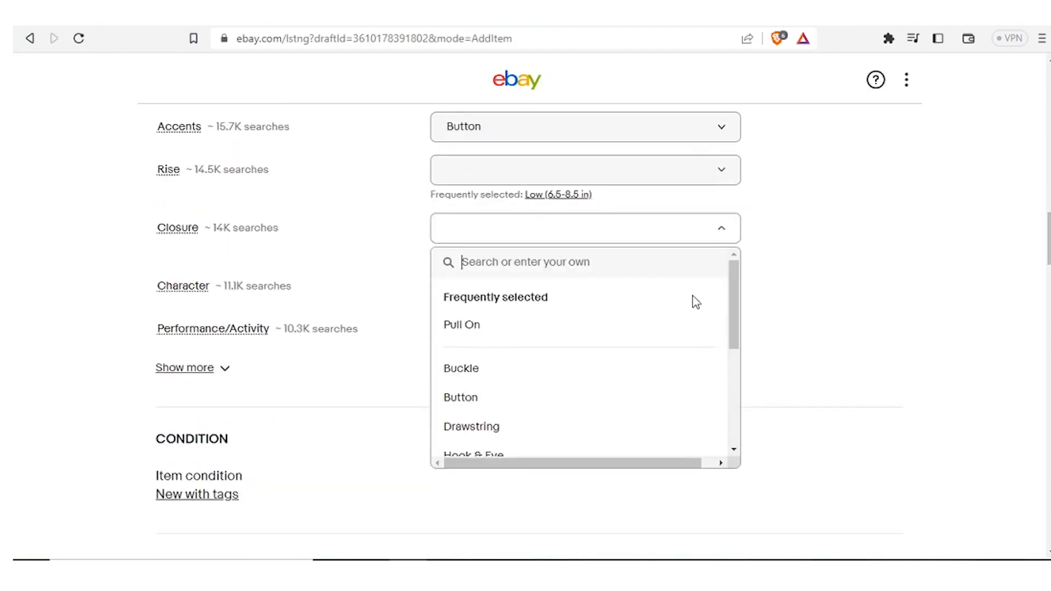
pyautogui.click(679, 324)
# Complete the remaining optional specifics with rise Ultra Low (Less than 6.5 in), character Angel and performance/activity Beach
pyautogui.click(723, 174)
pyautogui.click(532, 243)
pyautogui.click(732, 267)
pyautogui.click(526, 414)
pyautogui.click(674, 298)
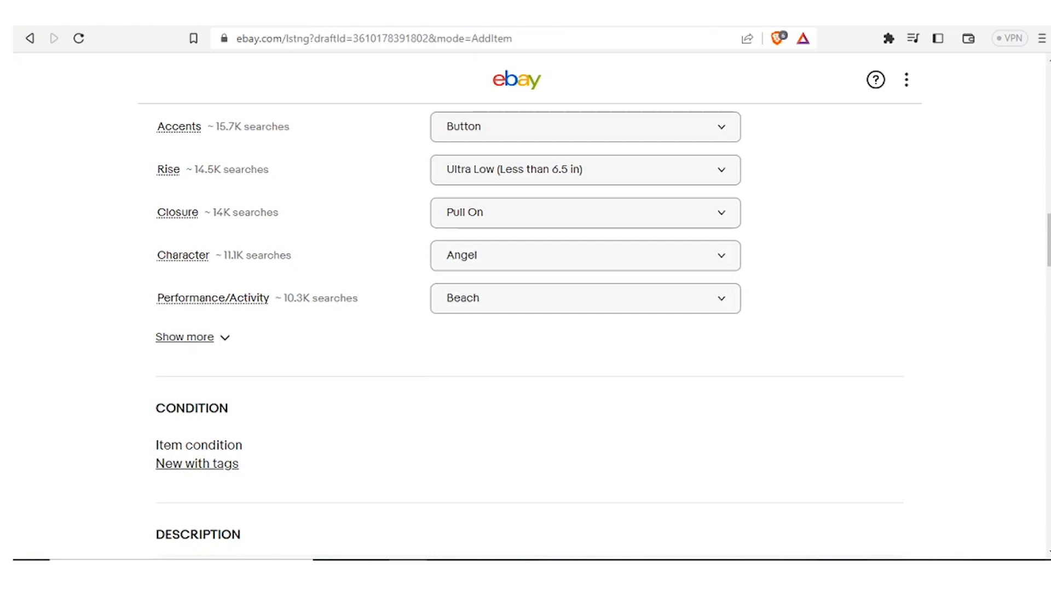
# Switch to the AliExpress product page and examine the shorts' description, size table and specifications for text to use in the listing description
pyautogui.moveTo(1049, 236); pyautogui.dragTo(1049, 266)
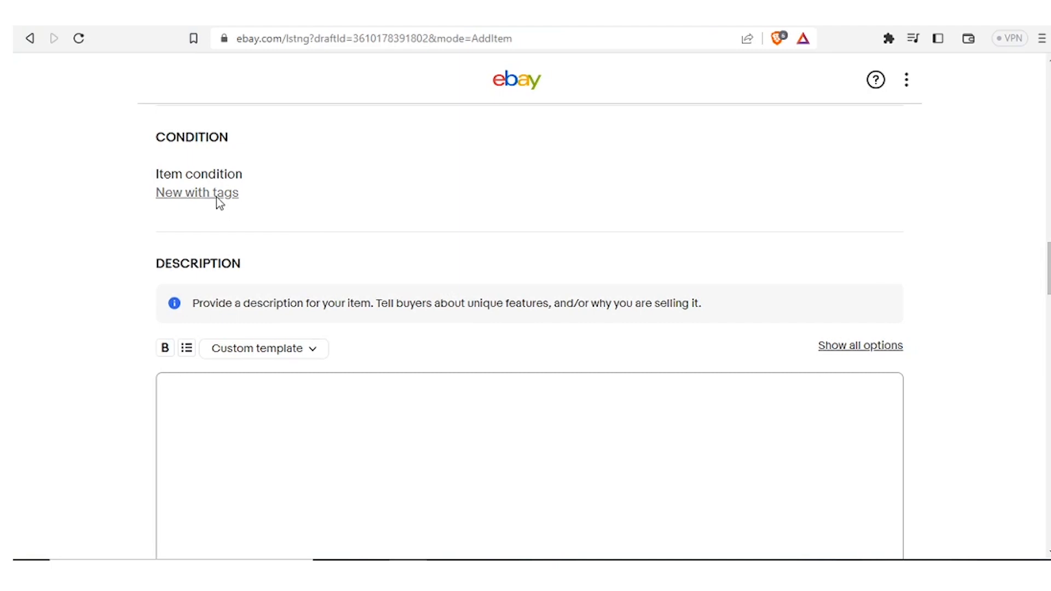
pyautogui.click(282, 397)
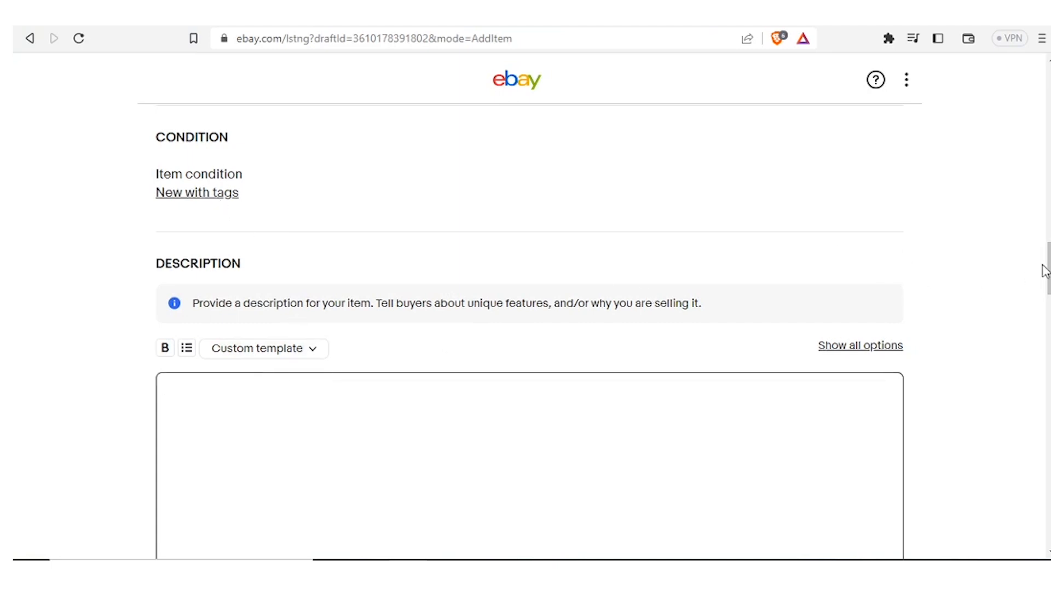
pyautogui.scroll(-3, 1047, 268)
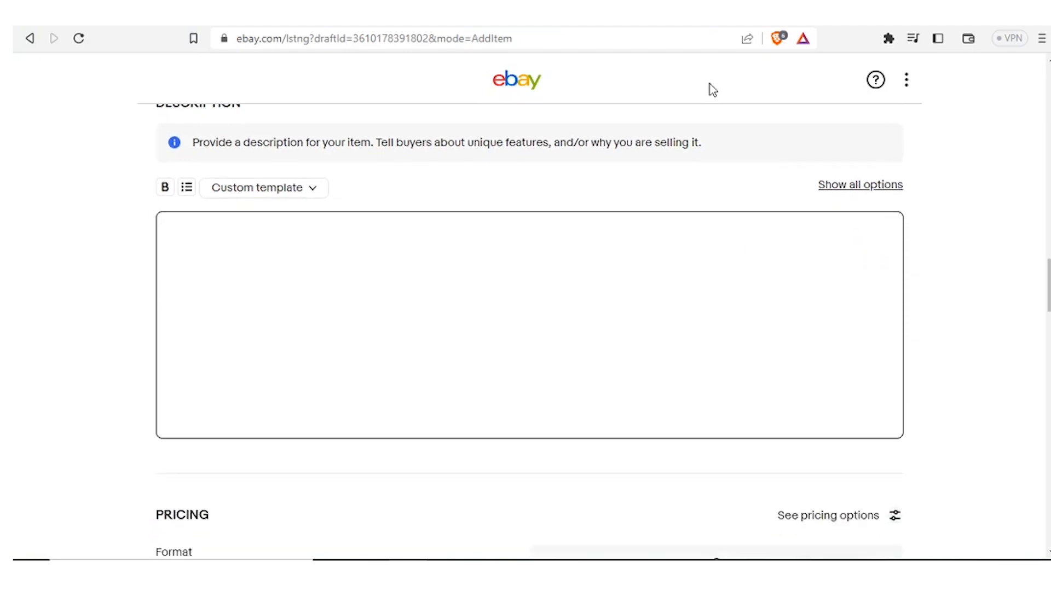
pyautogui.click(642, 24)
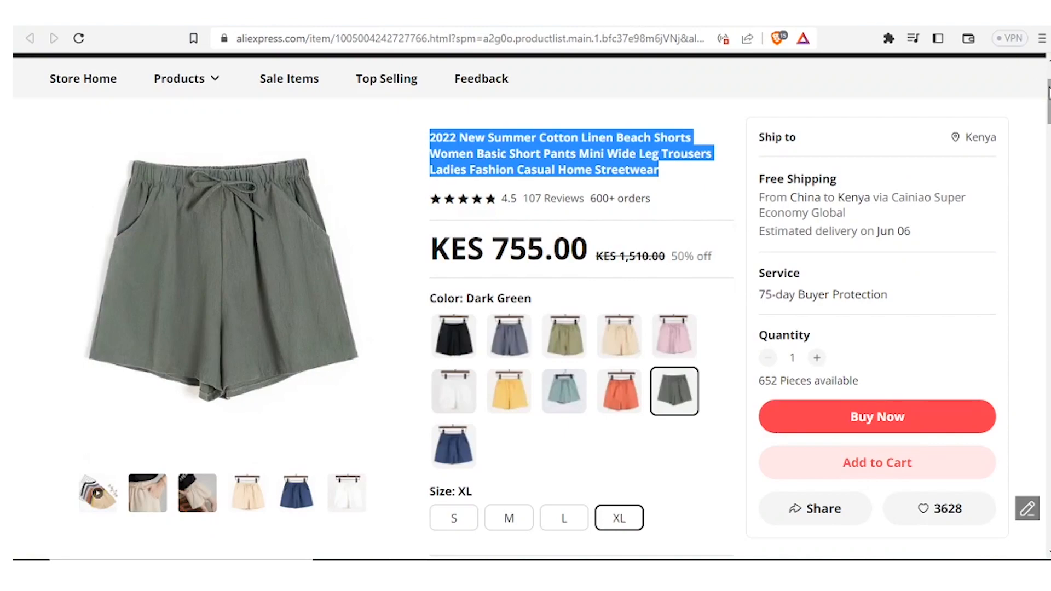
pyautogui.scroll(-8, 1047, 102)
pyautogui.scroll(-8, 1047, 181)
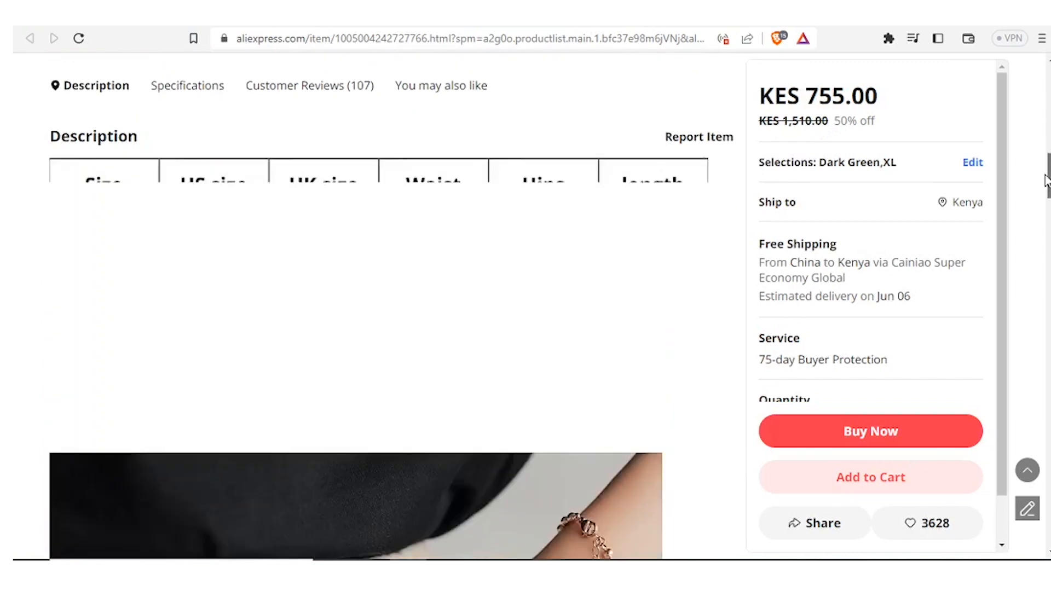
pyautogui.moveTo(1046, 176); pyautogui.dragTo(1042, 237)
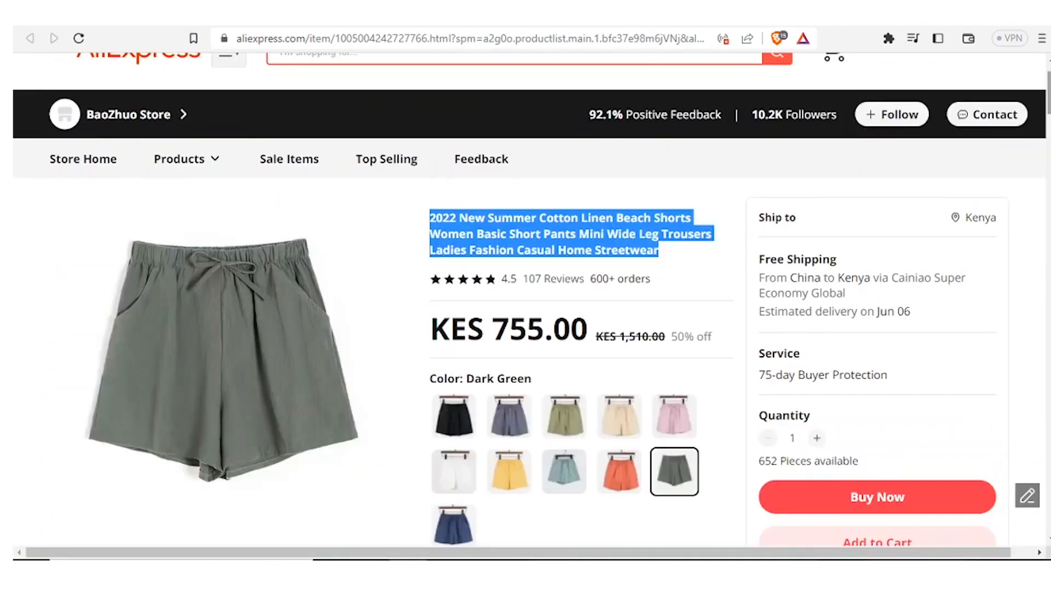
pyautogui.scroll(-1, 531, 307)
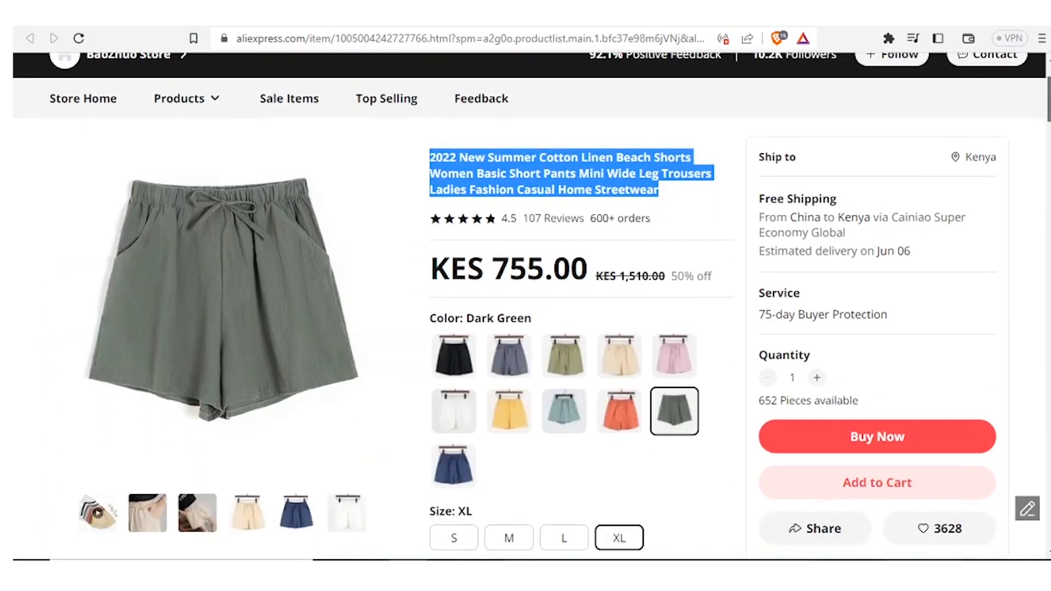
pyautogui.scroll(-8, 525, 301)
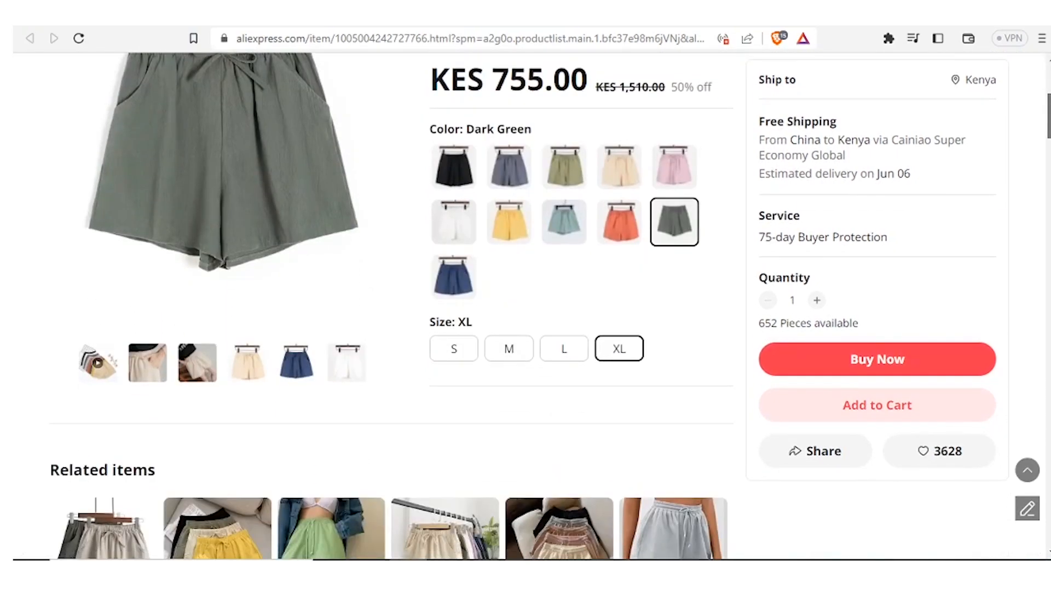
pyautogui.scroll(-4, 392, 302)
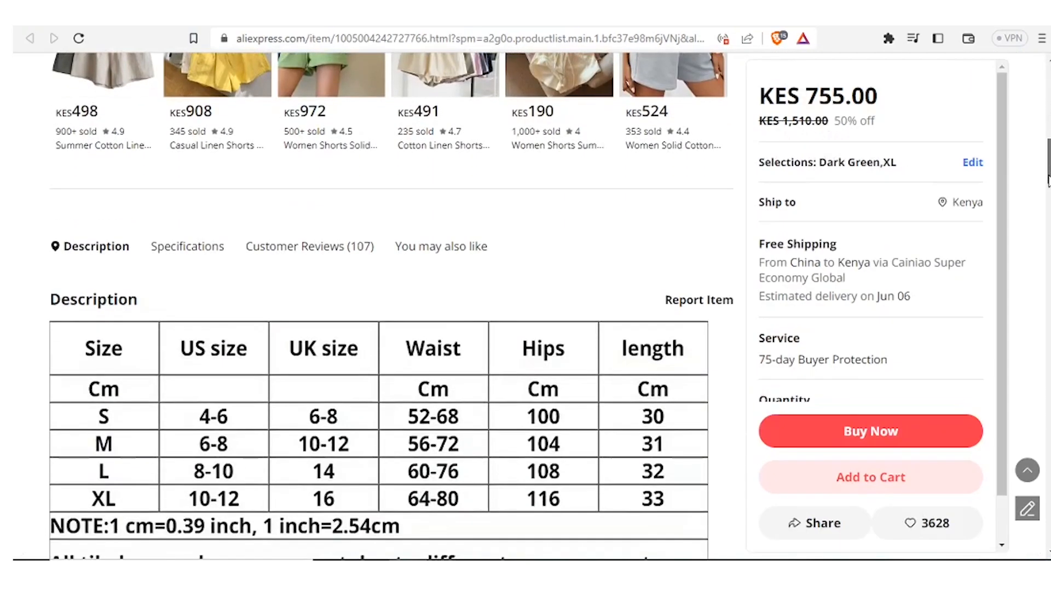
pyautogui.click(174, 252)
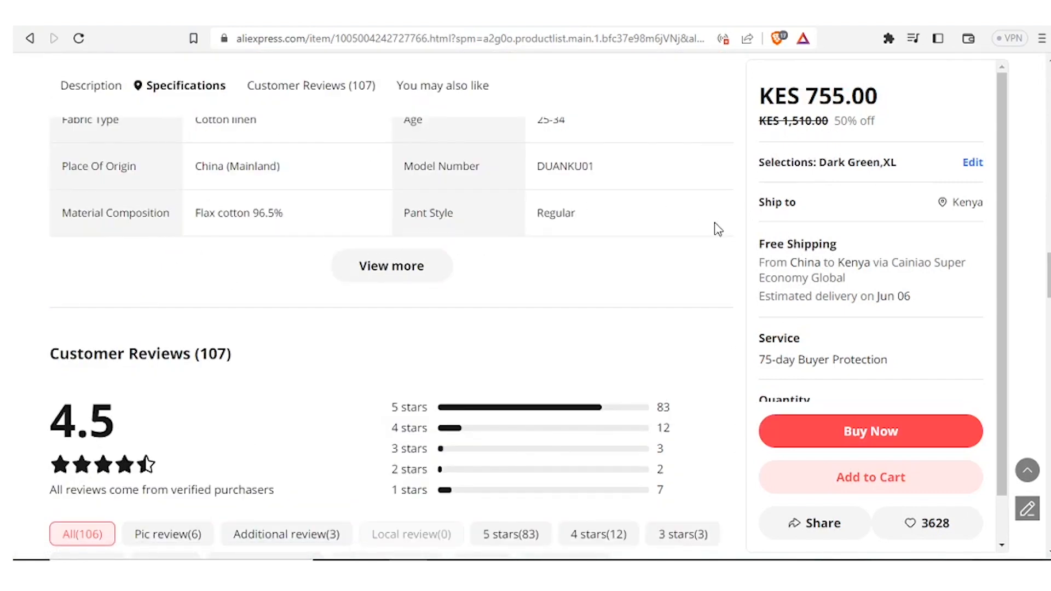
pyautogui.moveTo(1004, 150); pyautogui.dragTo(1001, 115)
pyautogui.moveTo(1049, 275); pyautogui.dragTo(1049, 98)
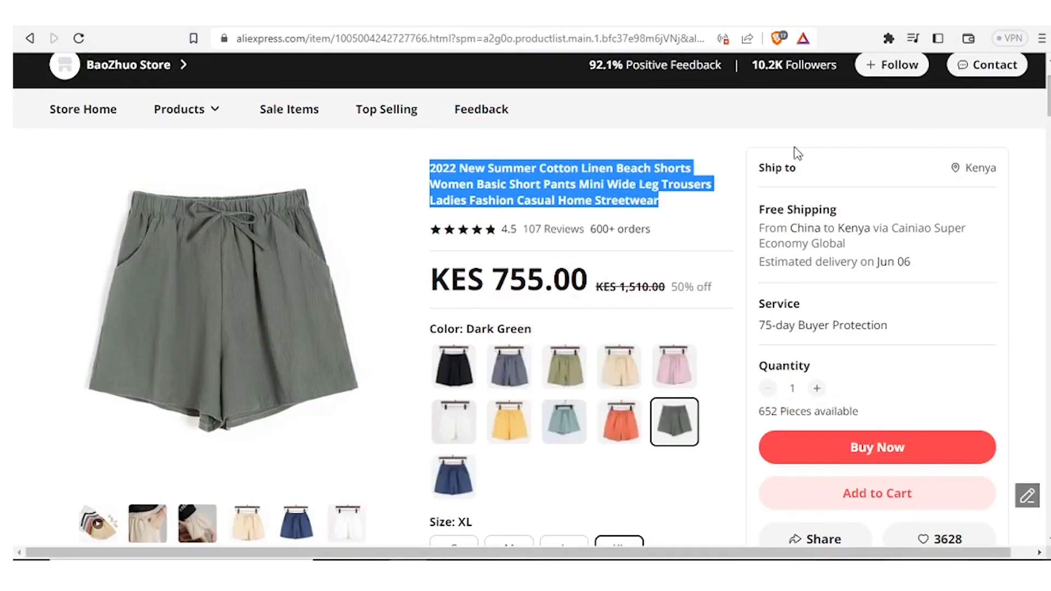
# Copy the product title from the AliExpress page and paste it into the eBay listing's description
pyautogui.rightClick(580, 184)
pyautogui.click(602, 196)
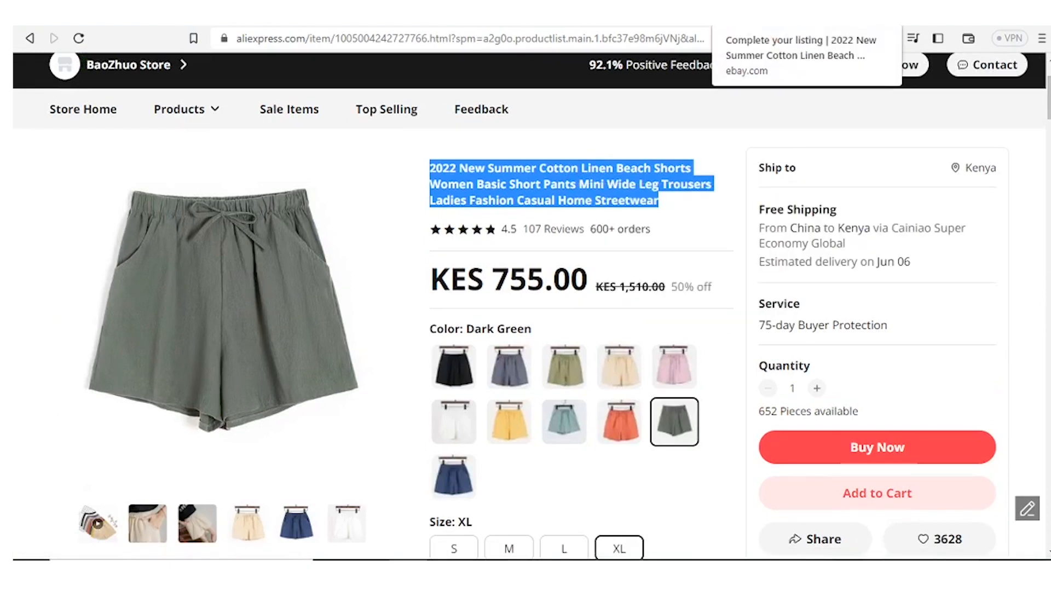
pyautogui.click(767, 15)
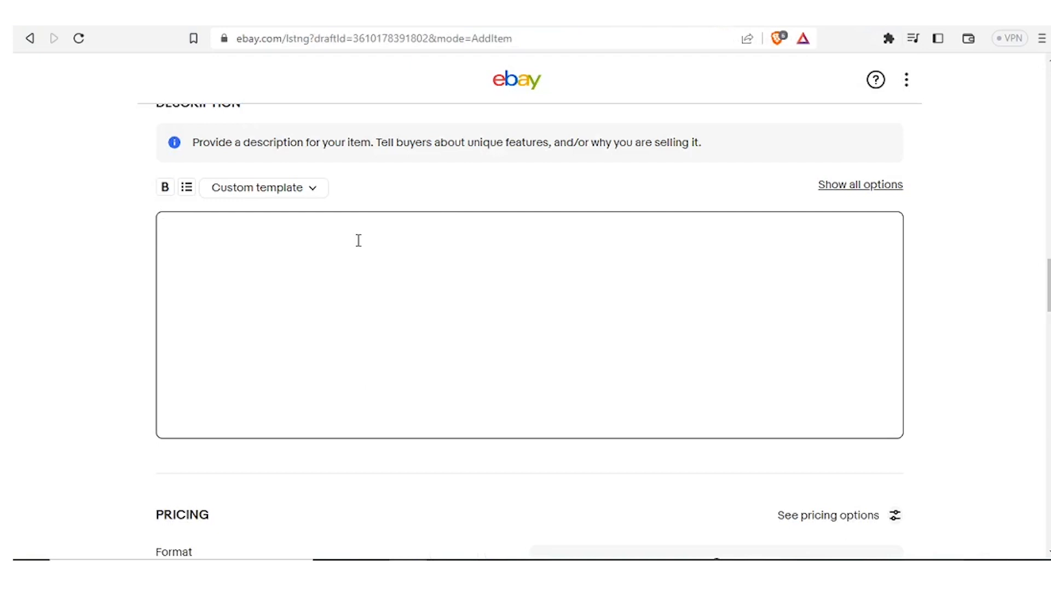
pyautogui.hotkey('ctrl', 'v')
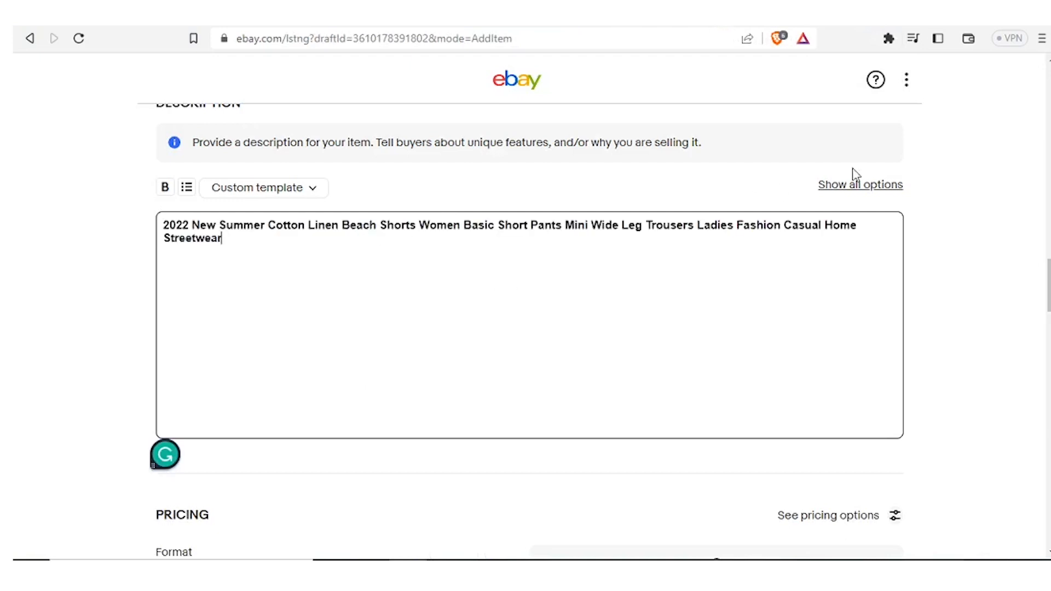
# Keep the pricing format as Auction with a 7-day duration and set the reserve price to $10.00
pyautogui.scroll(-6, 352, 232)
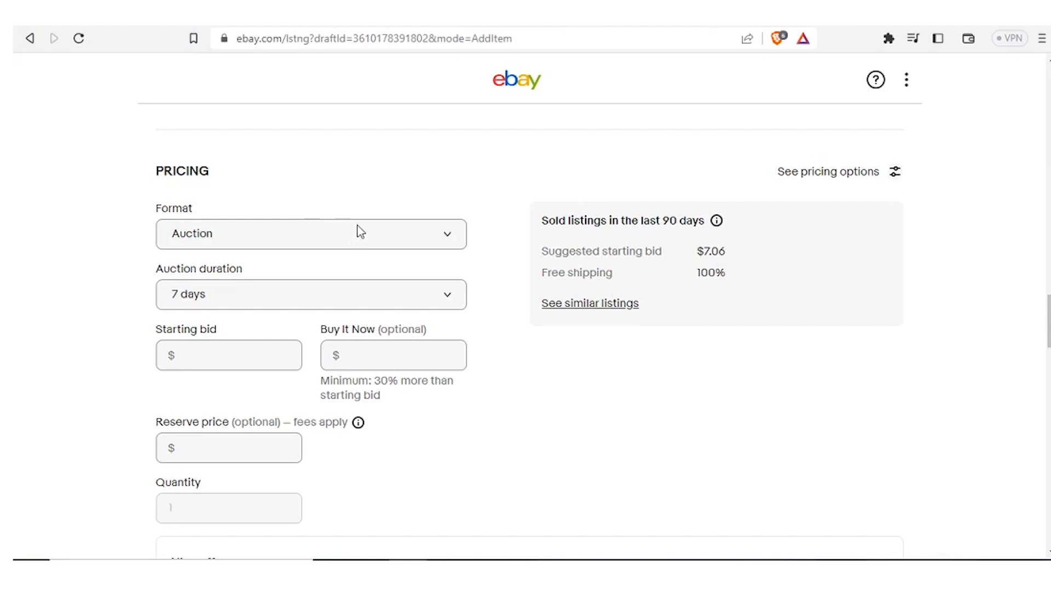
pyautogui.click(450, 242)
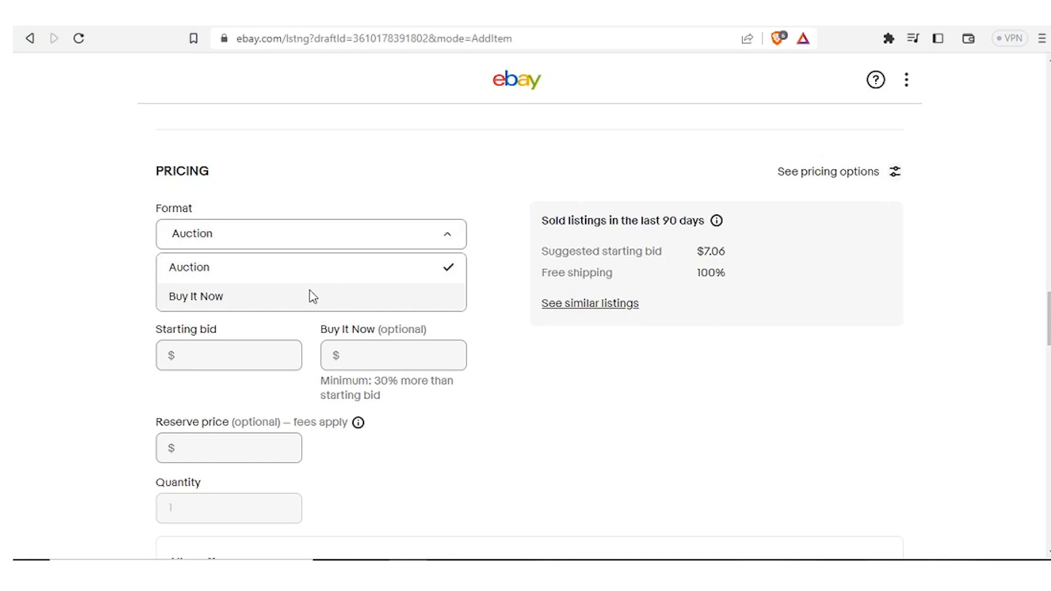
pyautogui.click(310, 296)
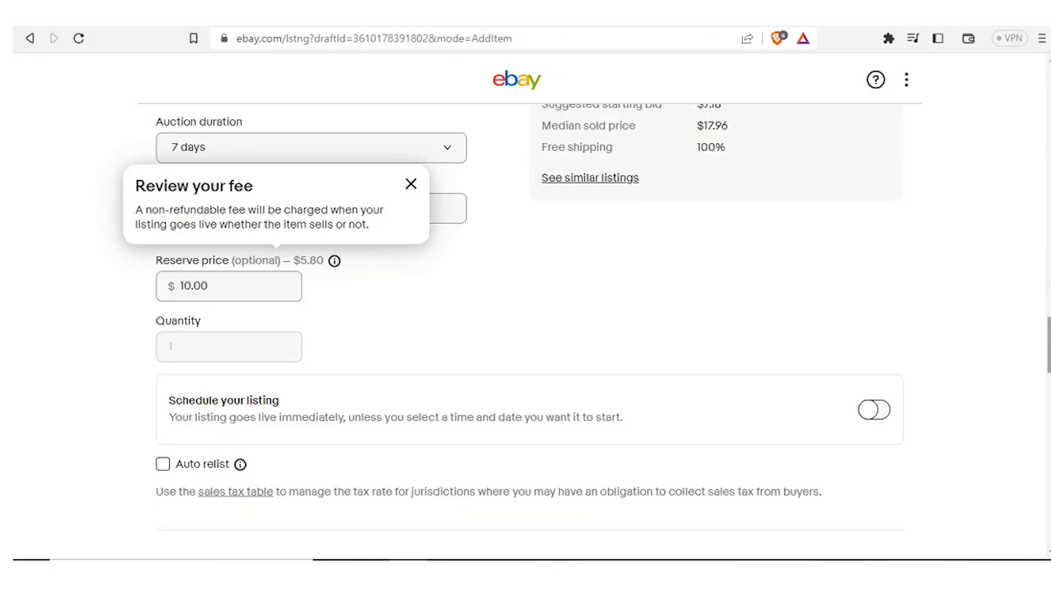
# Review the listing's shipping section, including the shipping method options, domestic services and handling preferences
pyautogui.scroll(-3, 525, 329)
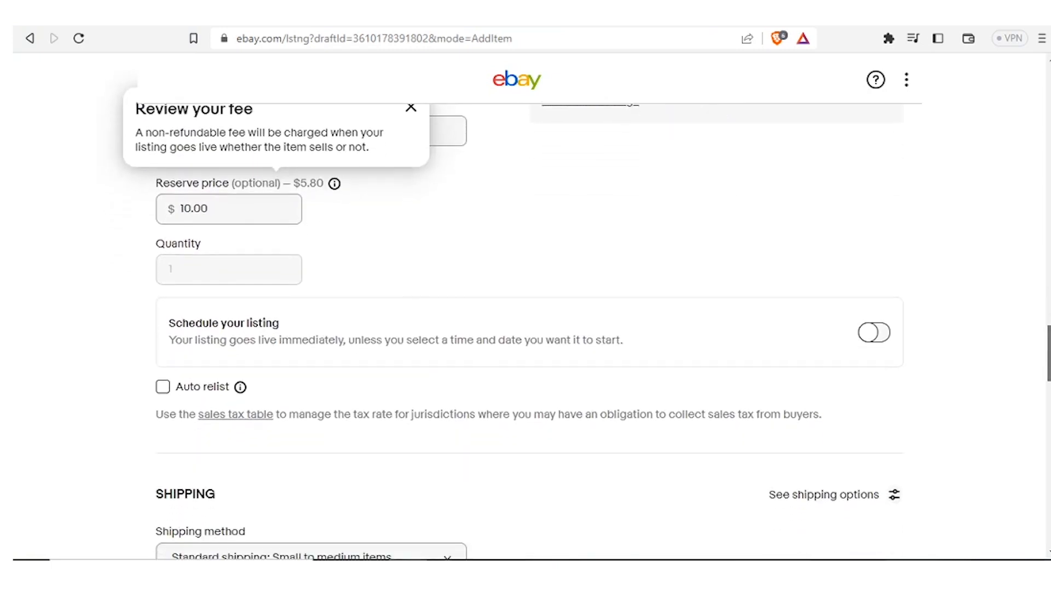
pyautogui.scroll(-3, 525, 329)
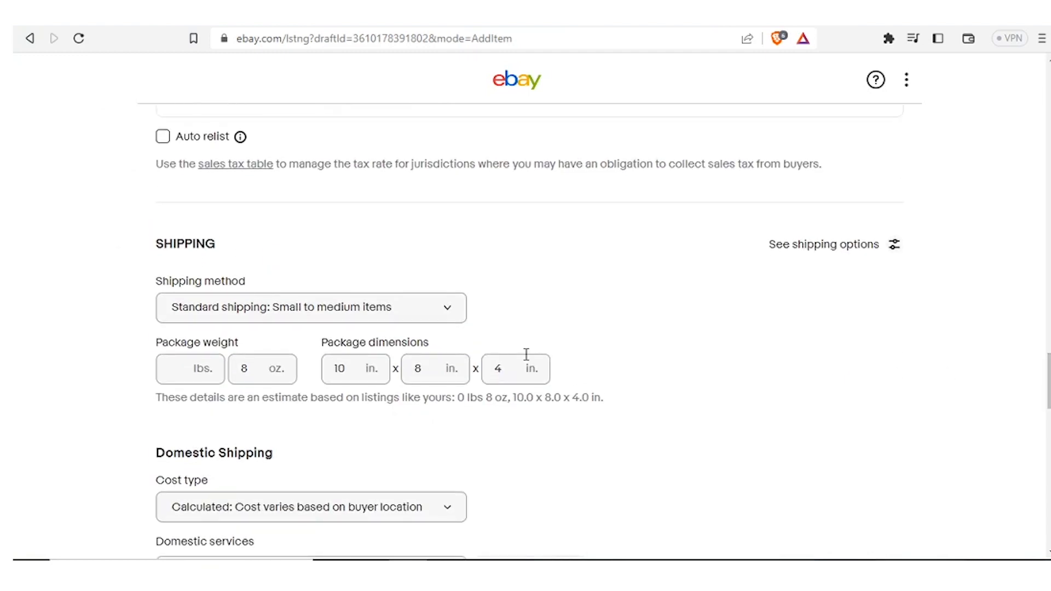
pyautogui.click(453, 316)
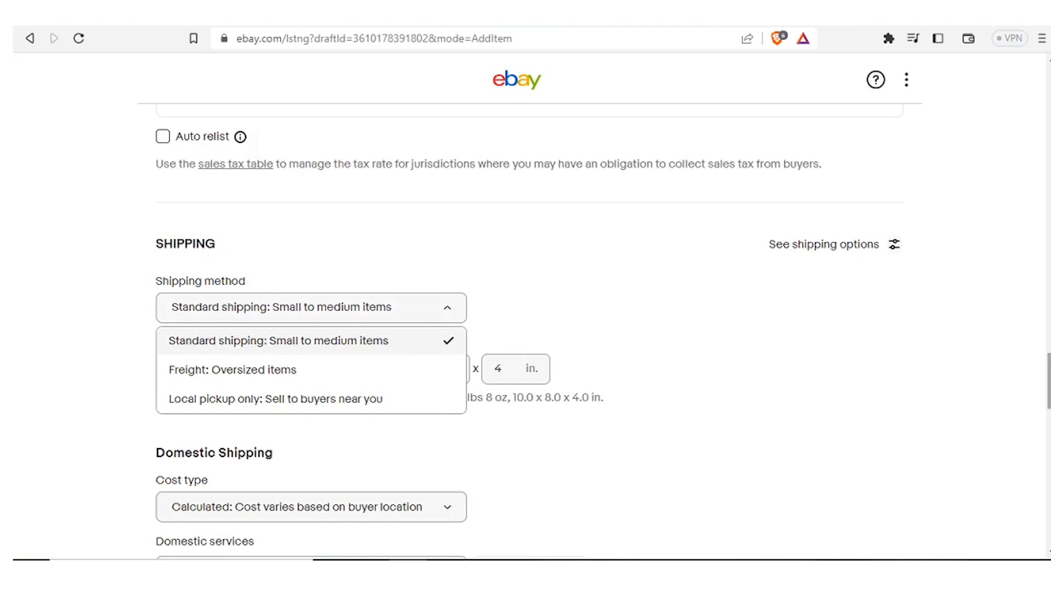
pyautogui.scroll(-3, 1049, 381)
pyautogui.scroll(-1, 1049, 381)
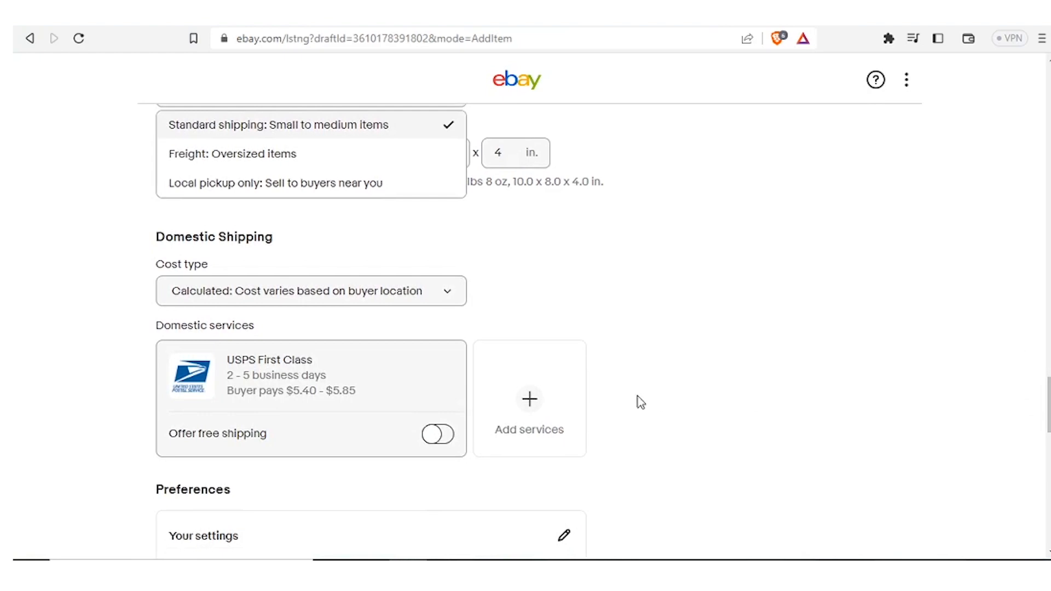
pyautogui.scroll(-5, 1047, 405)
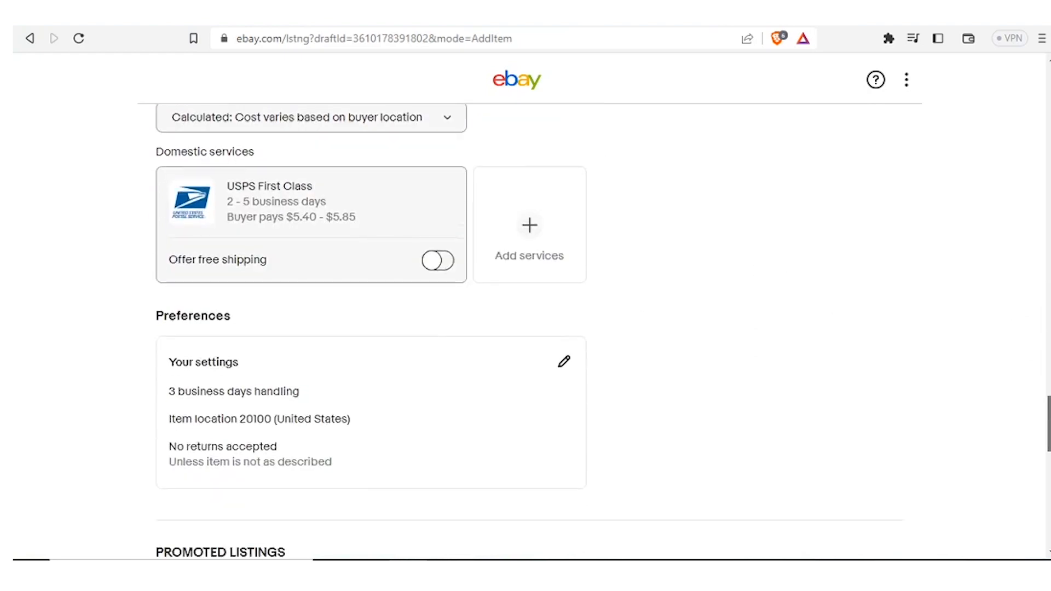
# Leave the listing promotion and charity options off and try to publish the auction listing
pyautogui.scroll(-10, 547, 452)
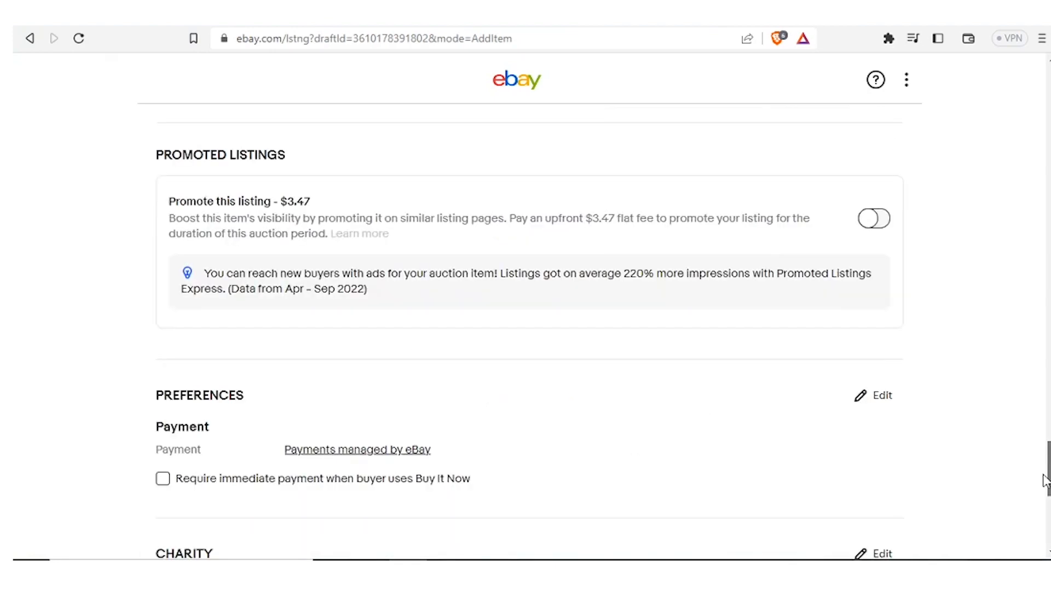
pyautogui.moveTo(1047, 475); pyautogui.dragTo(1039, 501)
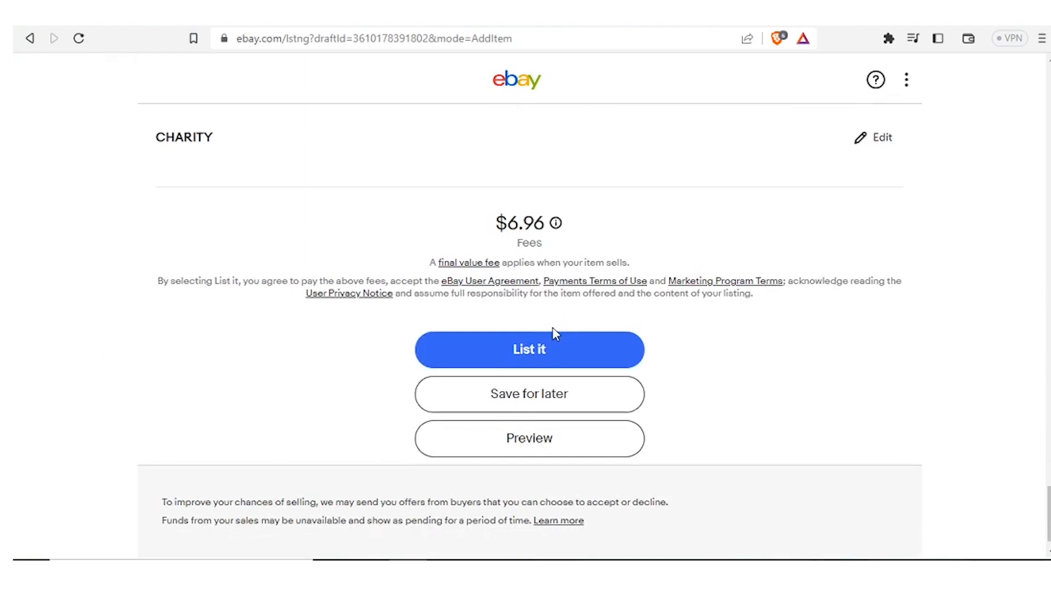
pyautogui.click(540, 359)
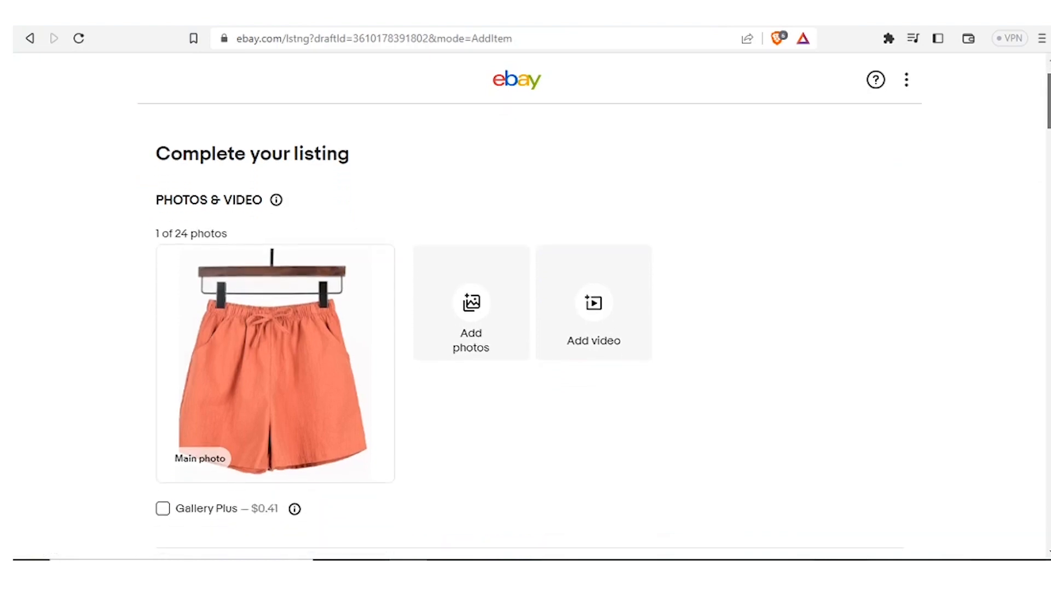
# Review the listing from photos through auction pricing to promotion and payment preferences for missing or invalid entries
pyautogui.scroll(-12, 525, 329)
pyautogui.scroll(-18, 525, 328)
pyautogui.scroll(-11, 525, 328)
pyautogui.scroll(3, 526, 329)
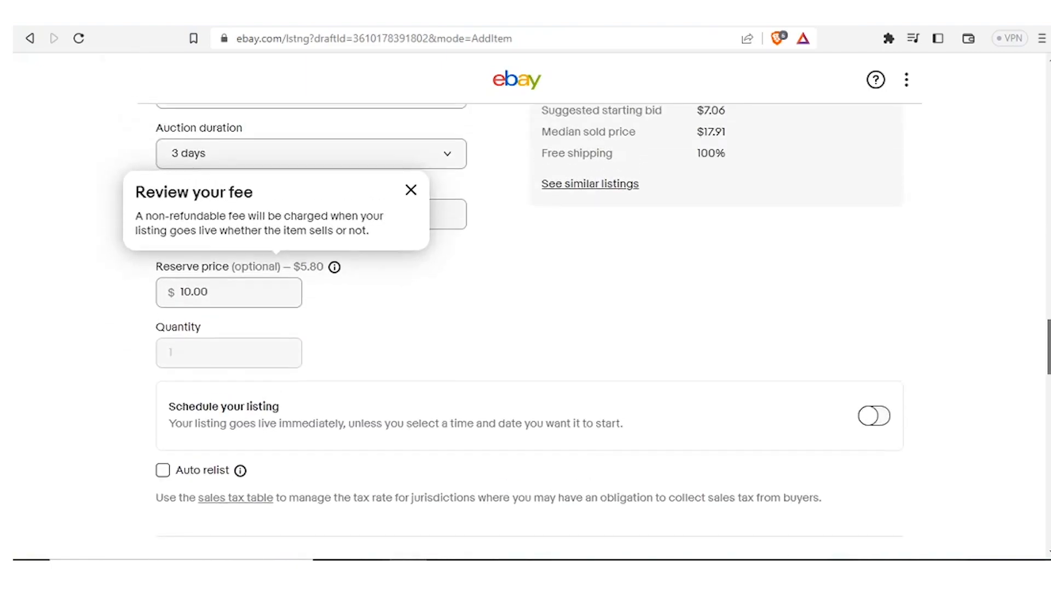
pyautogui.scroll(-20, 526, 329)
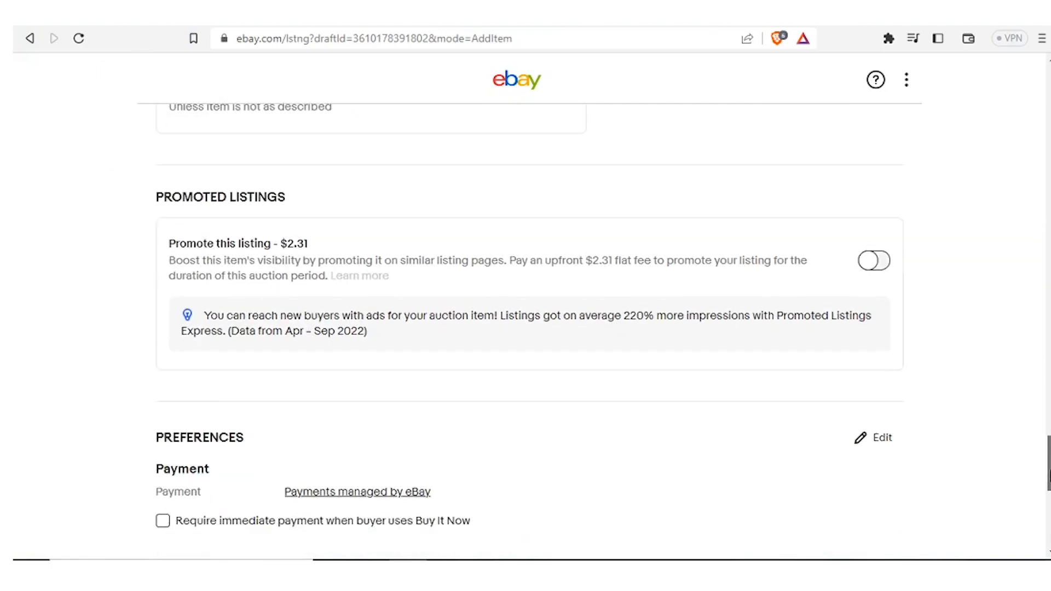
pyautogui.moveTo(1049, 488); pyautogui.dragTo(1049, 96)
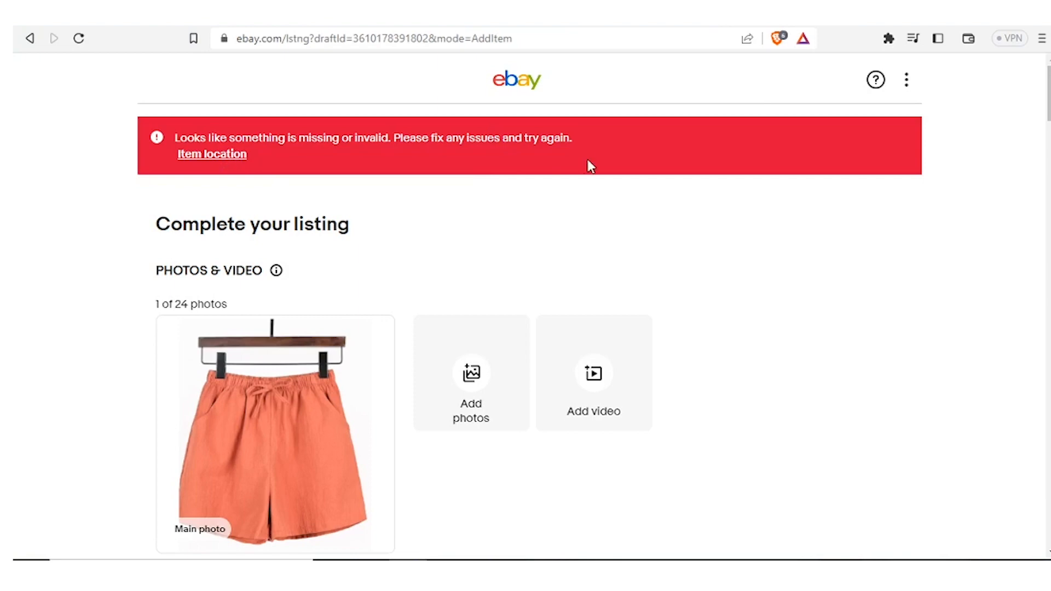
# Open the flagged item location settings, enter Arizona as the city and state, and save the settings
pyautogui.moveTo(1049, 89); pyautogui.dragTo(1042, 66)
pyautogui.click(219, 158)
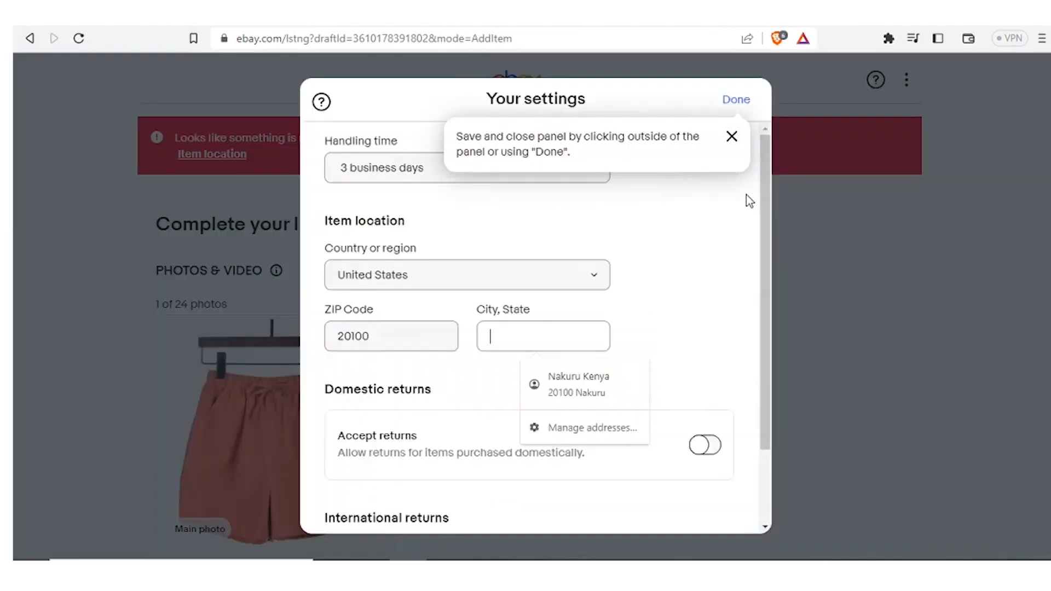
pyautogui.click(493, 332)
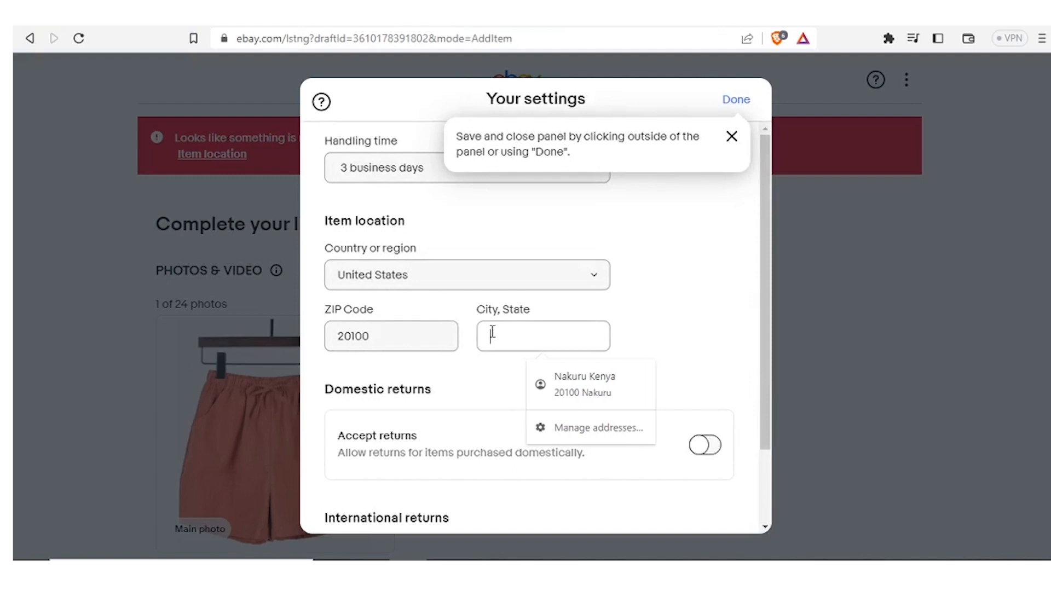
pyautogui.write('Arizona')
pyautogui.scroll(-2, 768, 429)
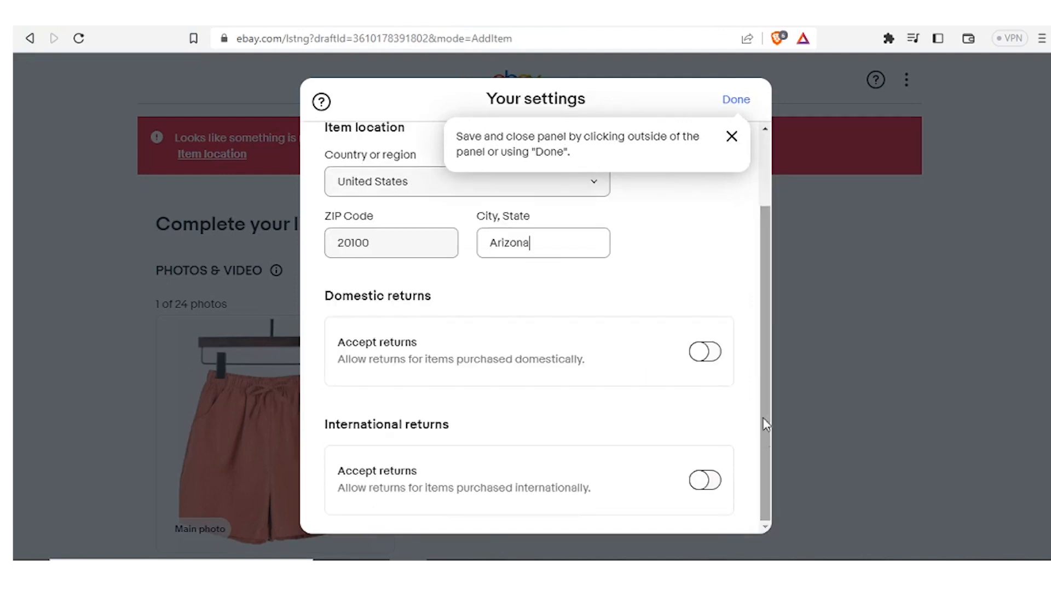
pyautogui.click(739, 102)
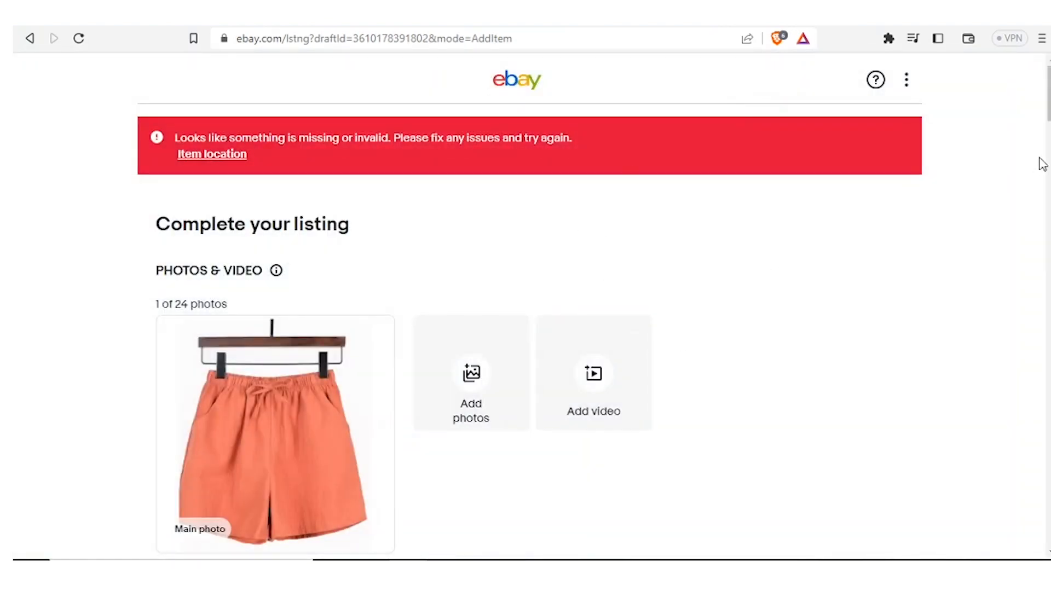
# Submit the corrected auction listing for publication
pyautogui.click(1047, 187)
pyautogui.moveTo(1047, 186); pyautogui.dragTo(1043, 556)
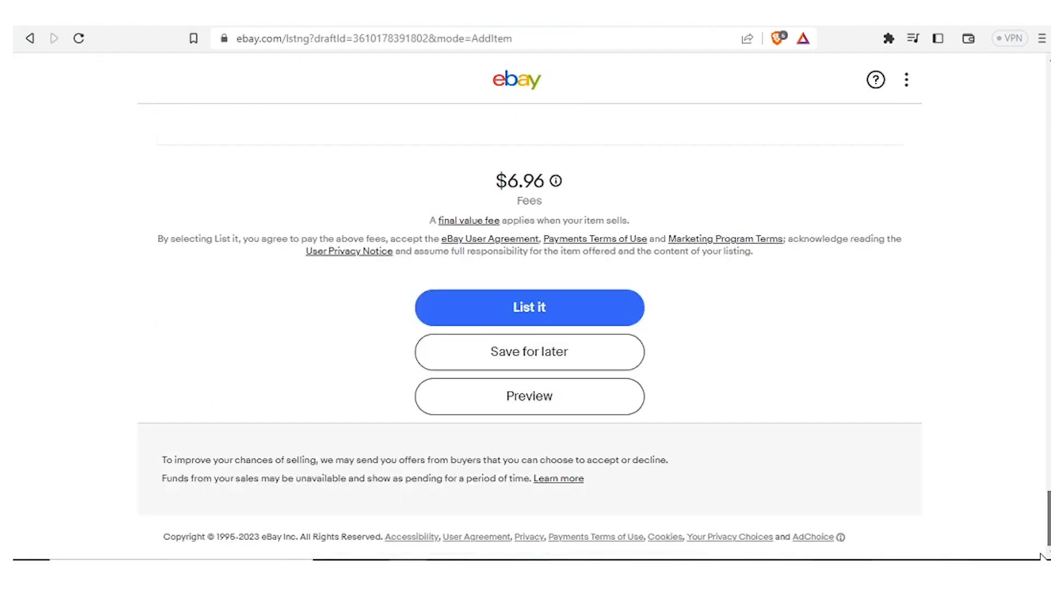
pyautogui.click(558, 310)
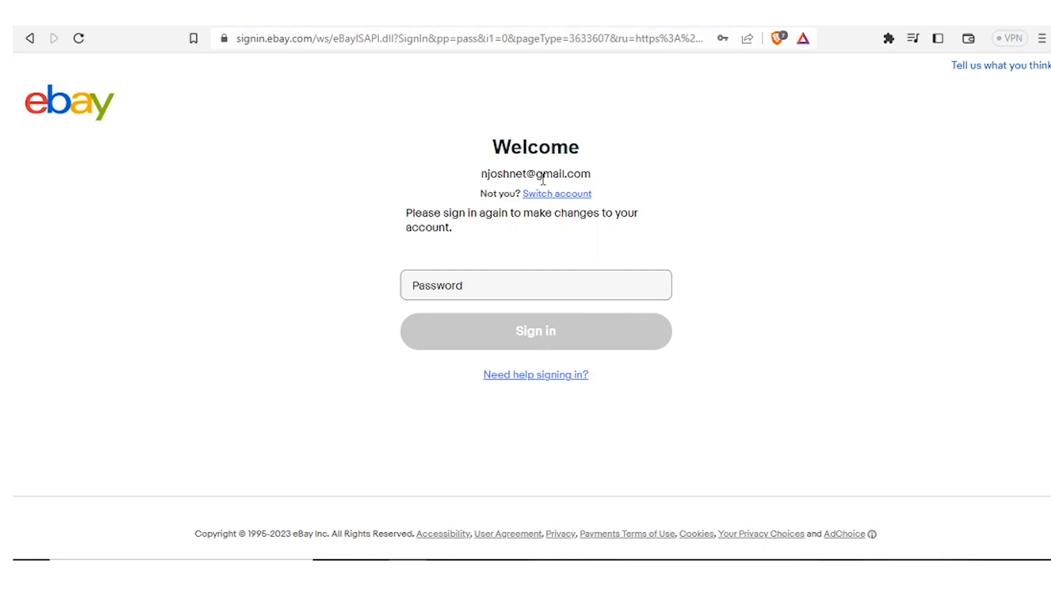
# Sign in again with the account password and start the seller payments setup for connecting a Payoneer account
pyautogui.click(436, 291)
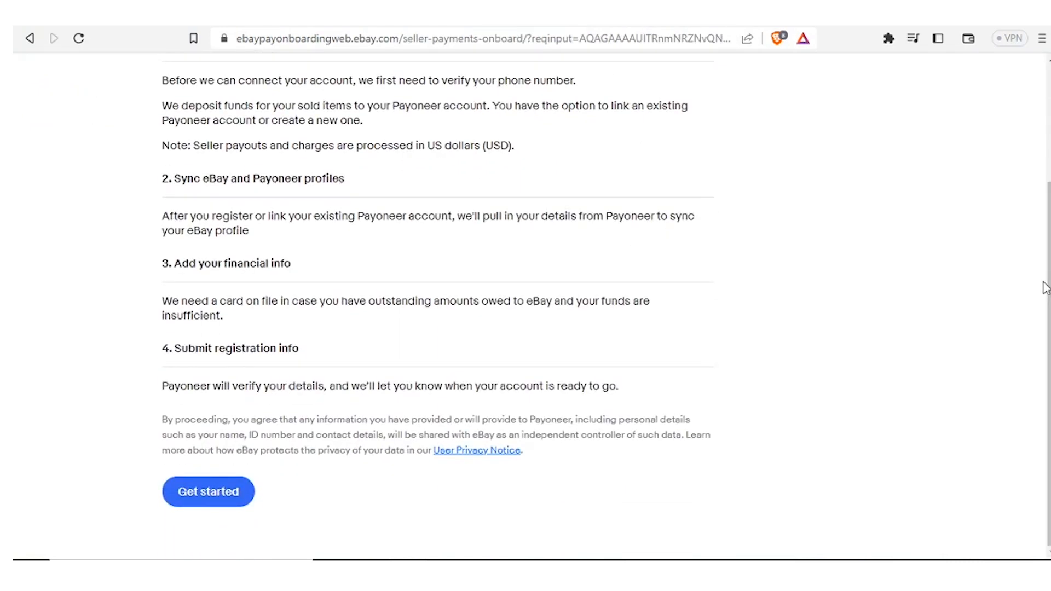
pyautogui.click(204, 493)
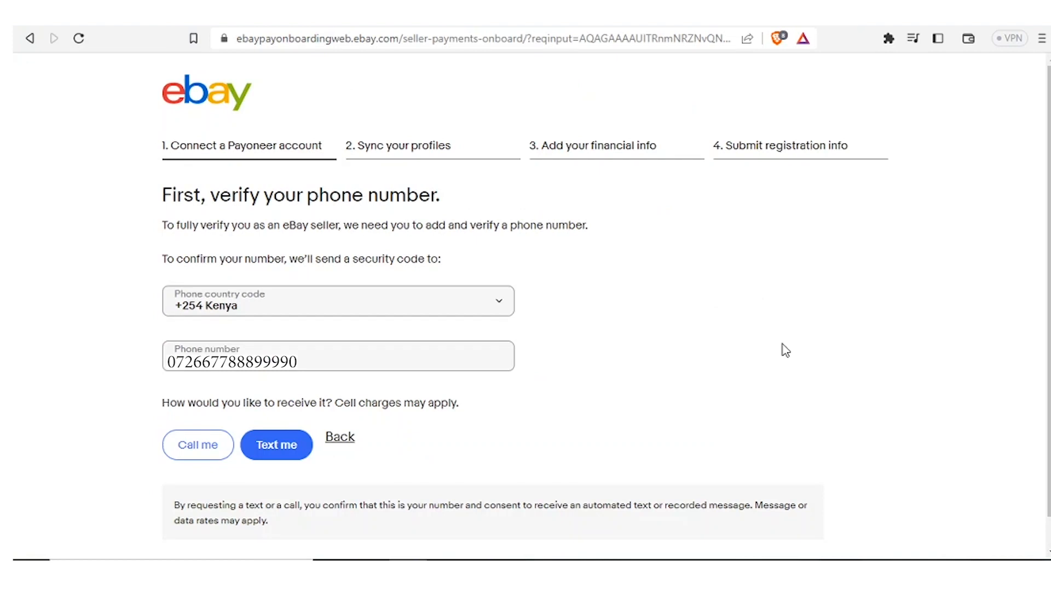